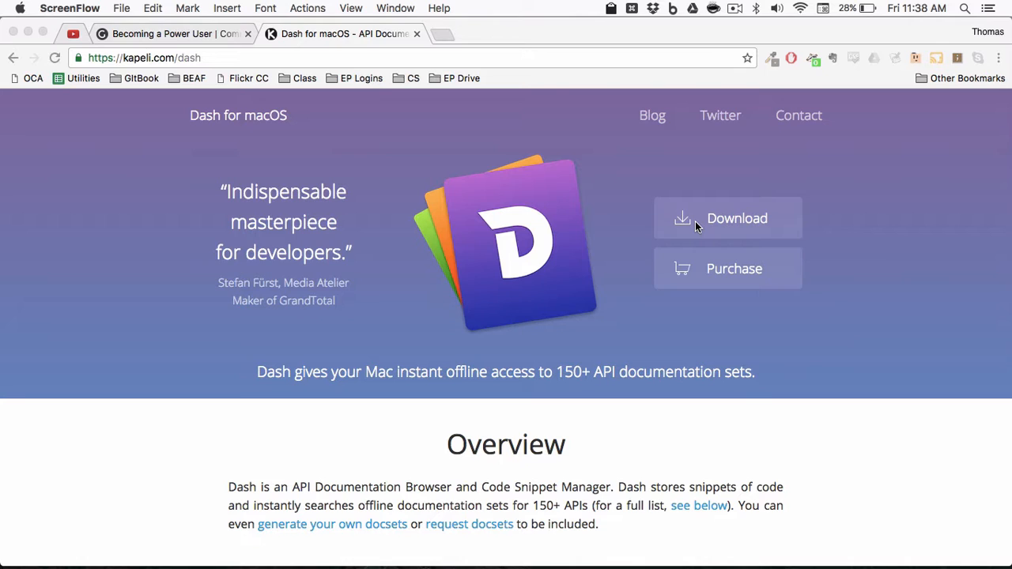
# - Switch to Finder and extract the Dash (1).zip archive from a new file window
pyautogui.press('super+Tab')
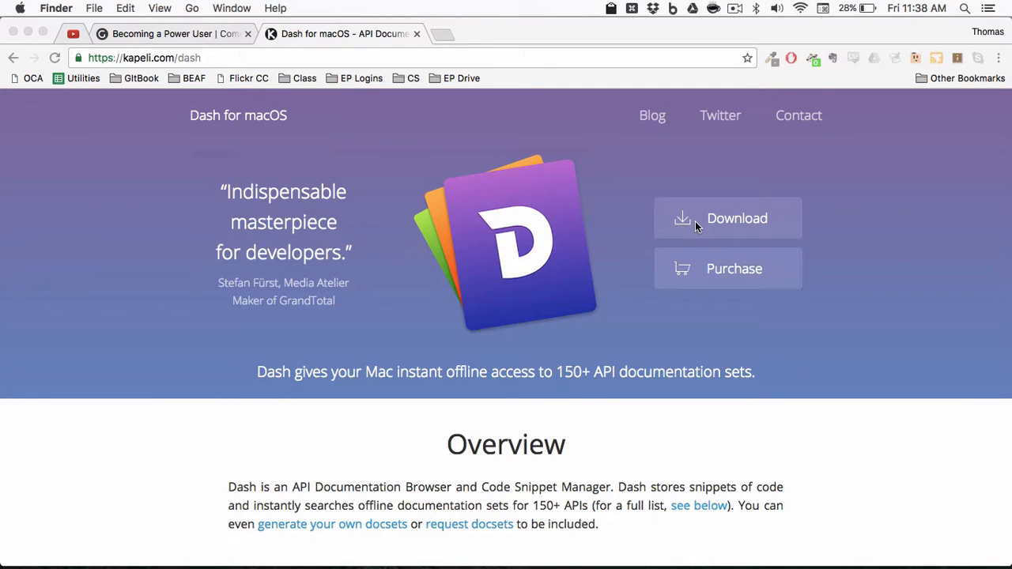
pyautogui.press('super+n')
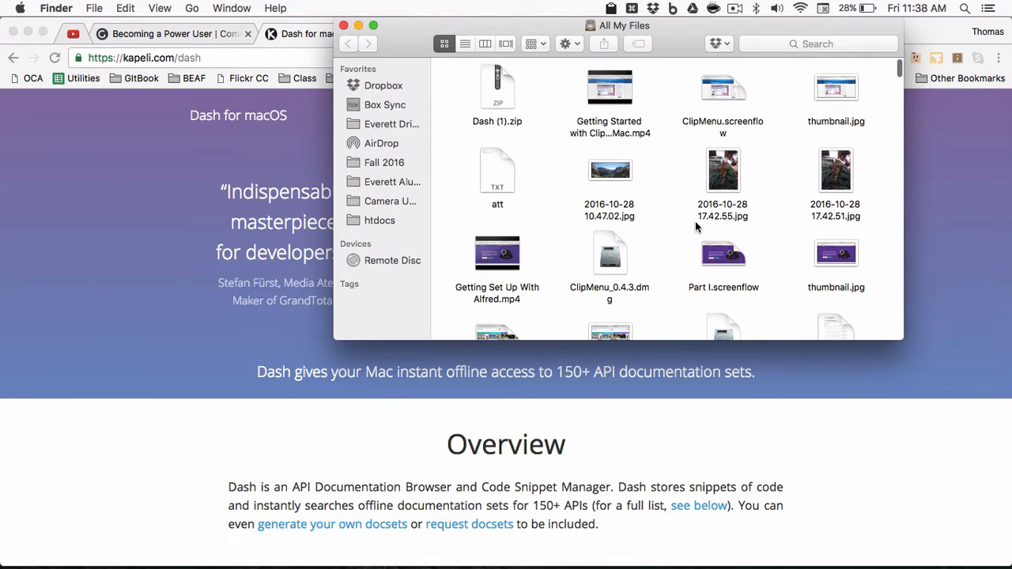
pyautogui.doubleClick(497, 121)
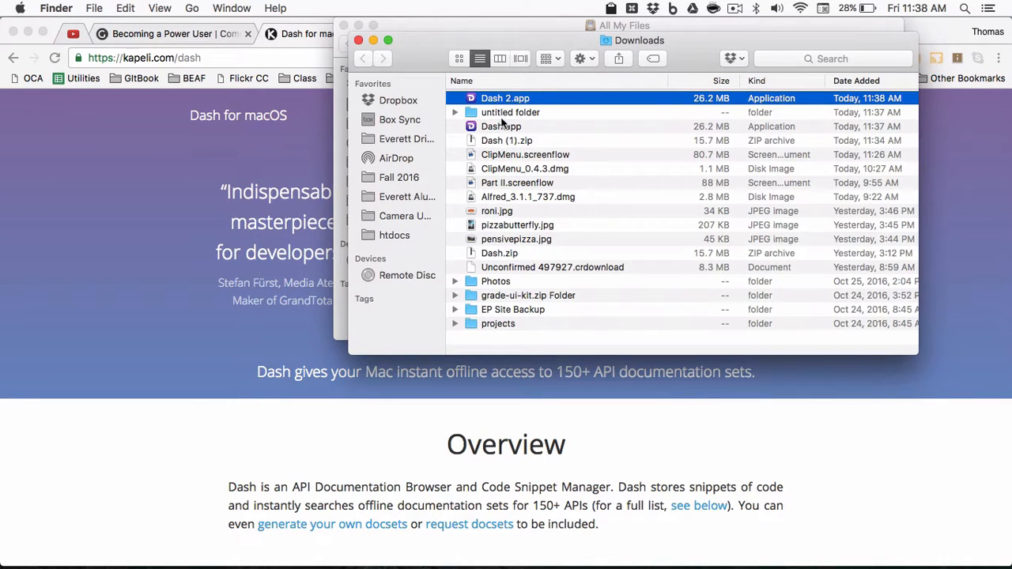
# - Open the Applications folder in a second Finder window and move Dash.app from Downloads into it
pyautogui.click(521, 128)
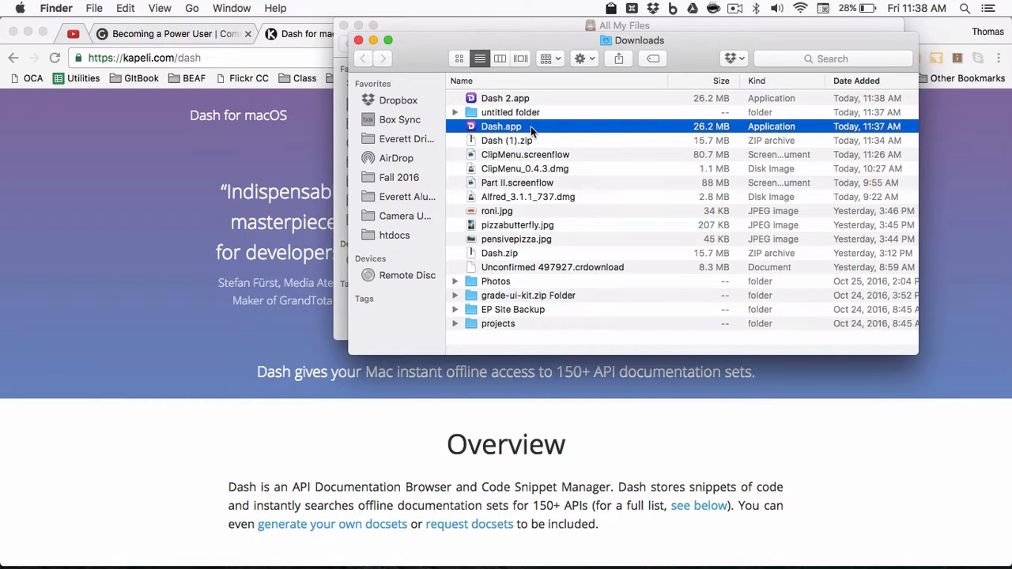
pyautogui.press('super+n')
pyautogui.press('super+shift+a')
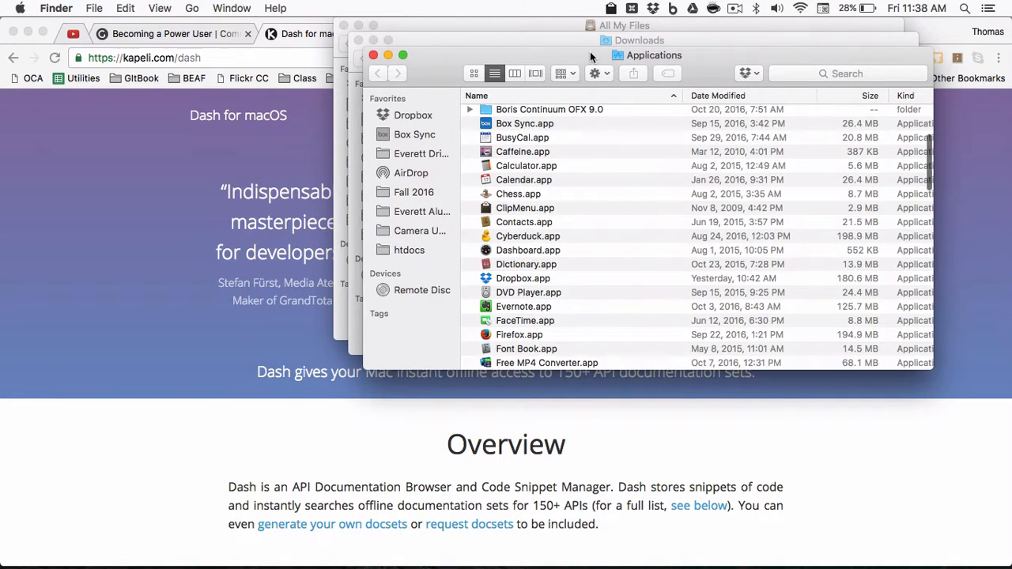
pyautogui.moveTo(590, 54); pyautogui.dragTo(287, 66)
pyautogui.press('super+grave')
pyautogui.moveTo(496, 129); pyautogui.dragTo(255, 215)
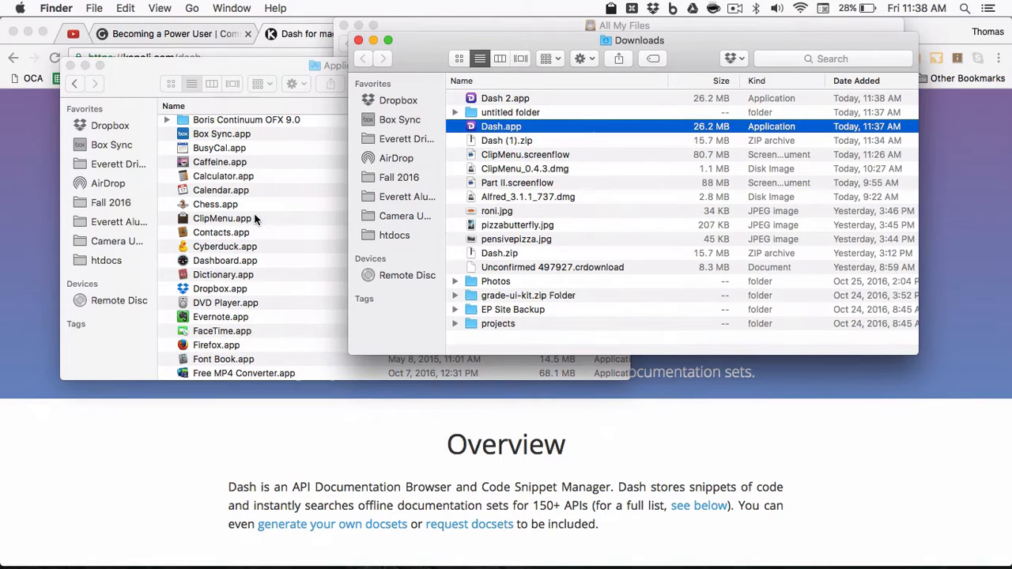
# - Try to launch Dash.app from the Applications folder and dismiss the alert
pyautogui.click(239, 258)
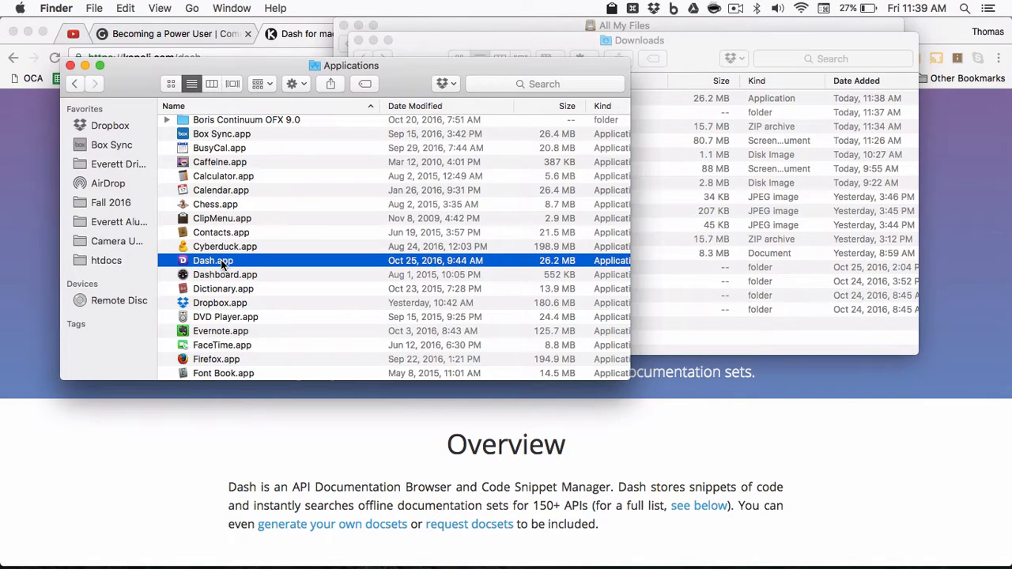
pyautogui.doubleClick(222, 263)
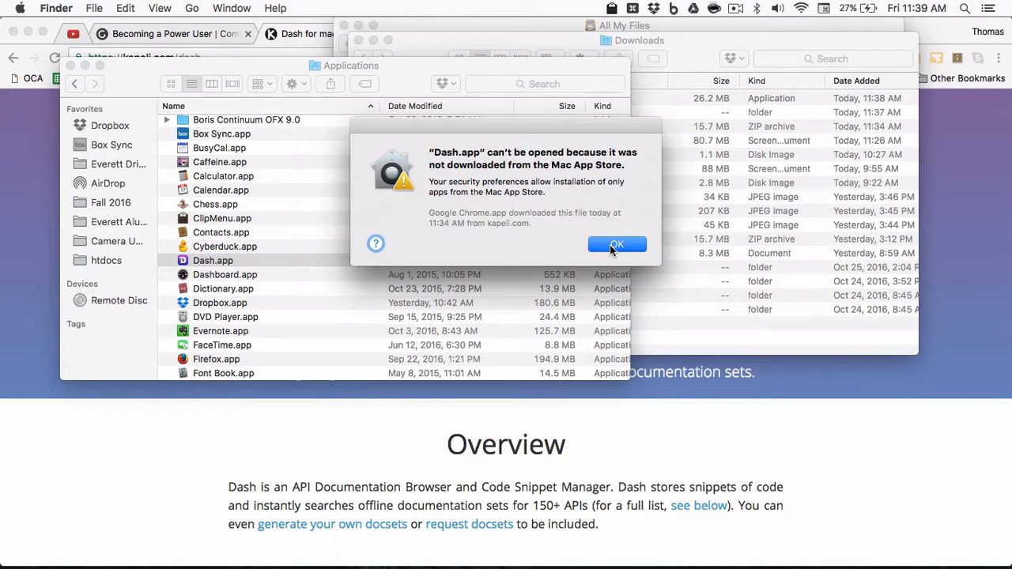
pyautogui.click(615, 246)
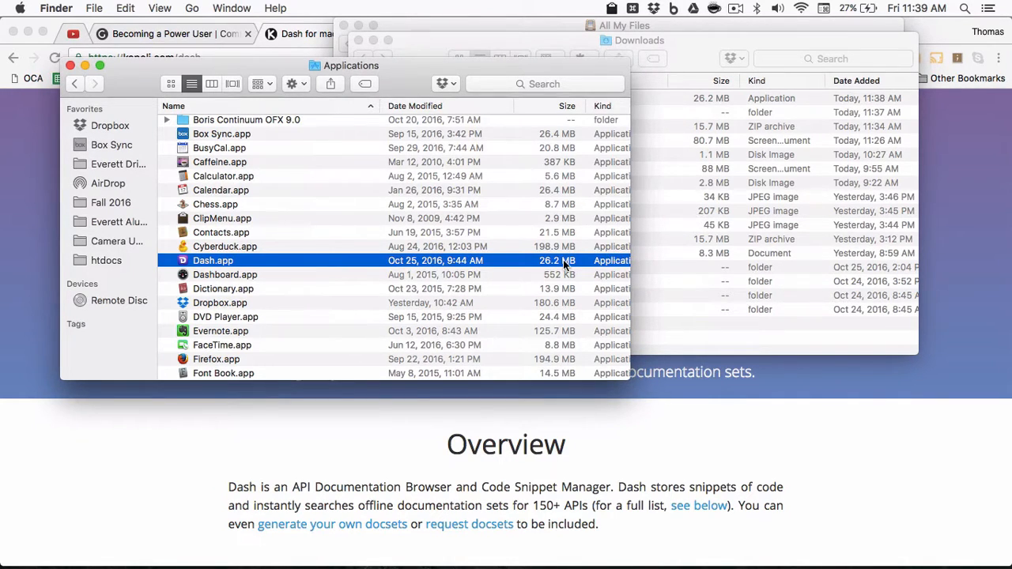
# - Search Alfred for "securi" and open the Security & Privacy preferences
pyautogui.press('super+Tab')
pyautogui.press('Escape')
pyautogui.hotkey('alt', 'space')
pyautogui.write('securi')
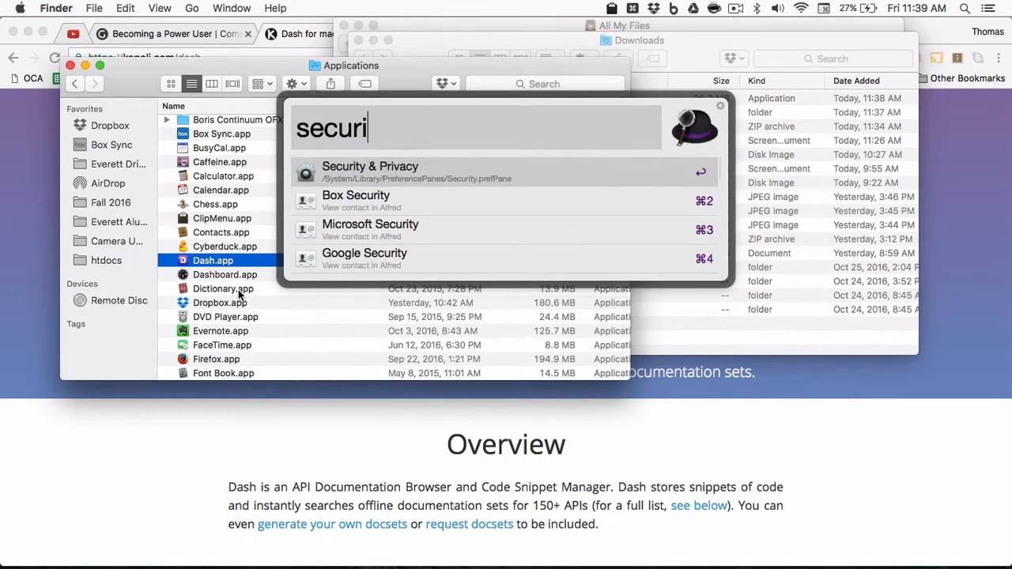
pyautogui.press('Return')
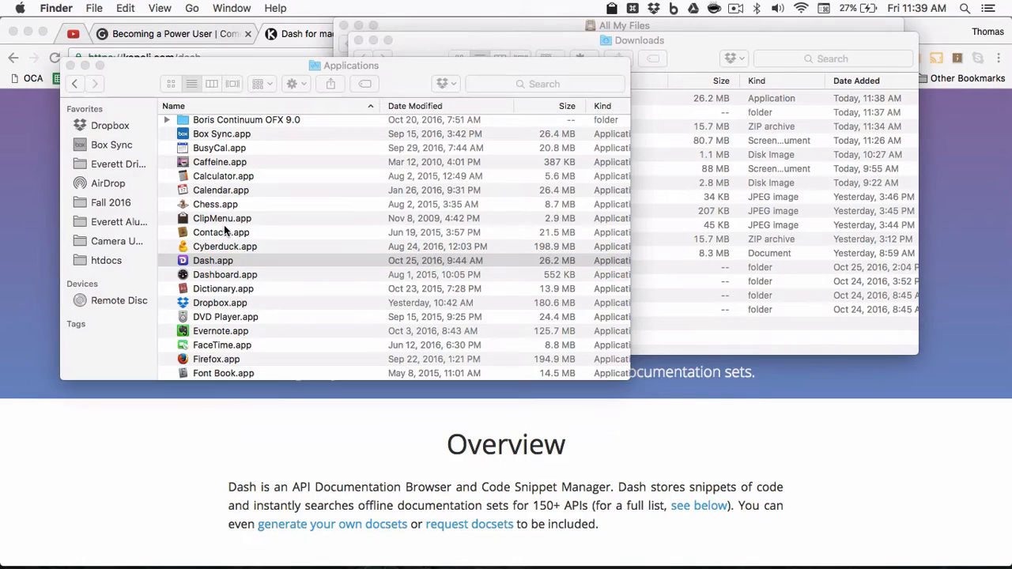
# - Show the overview of all System Preferences and reopen Security & Privacy from it
pyautogui.click(19, 7)
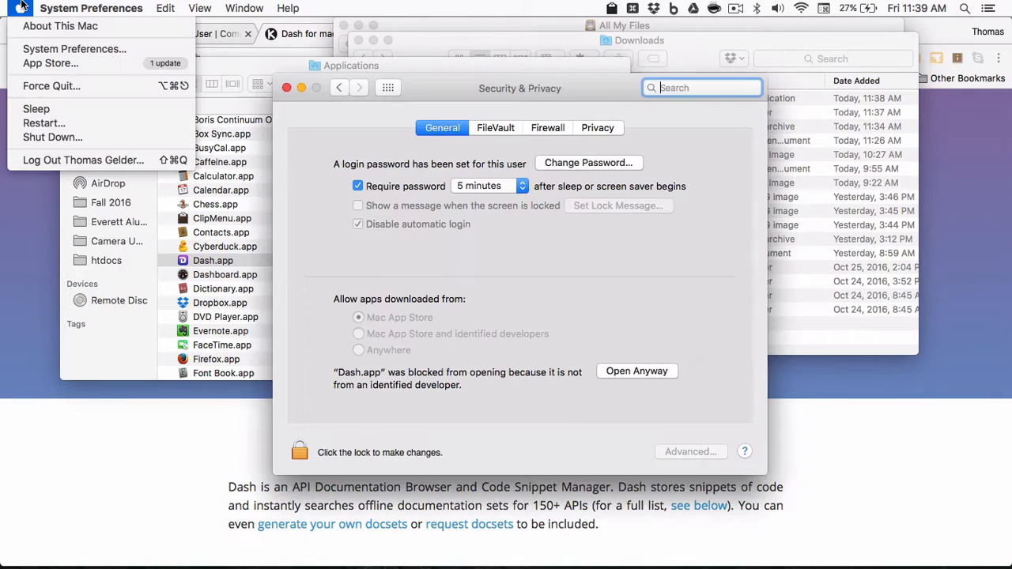
pyautogui.click(45, 51)
pyautogui.click(386, 87)
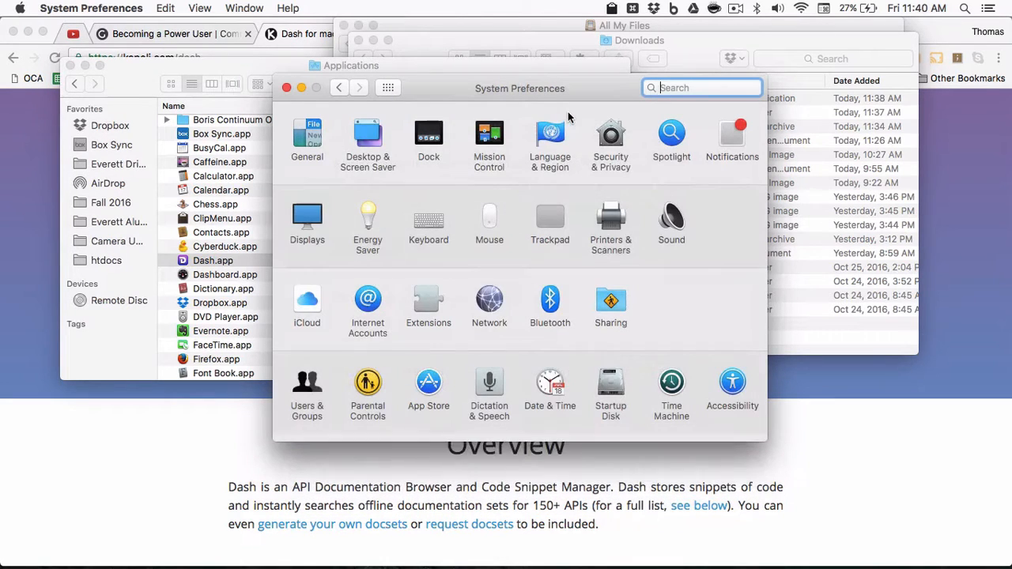
pyautogui.click(610, 134)
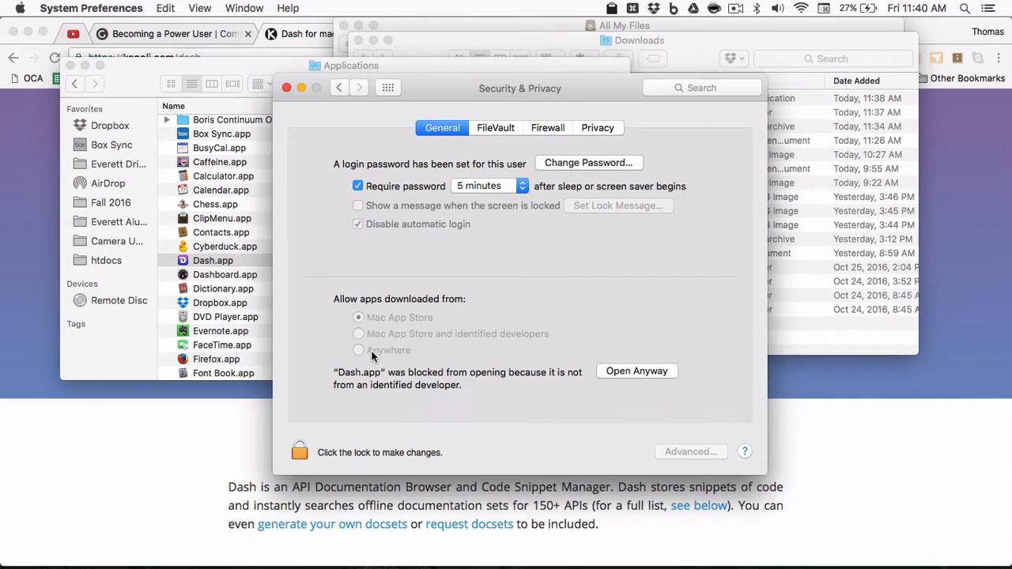
# - Unlock the Security & Privacy preferences by entering the account password
pyautogui.click(302, 445)
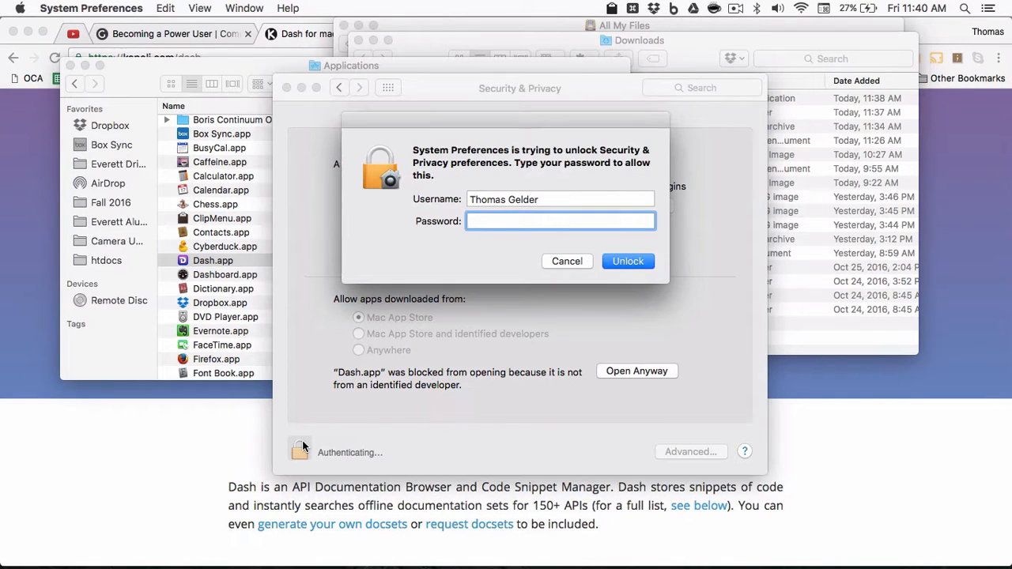
pyautogui.write('*************')
pyautogui.press('Return')
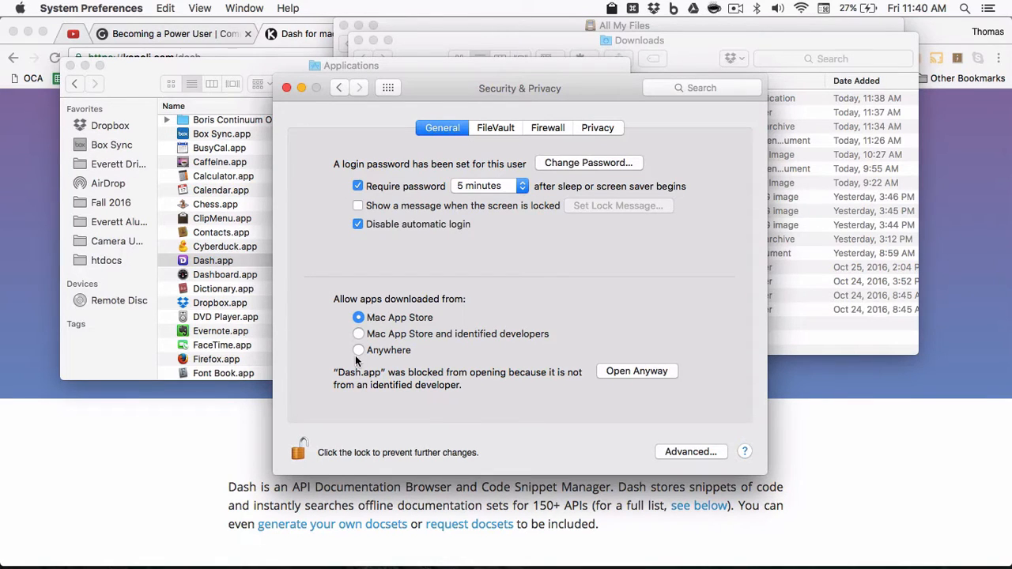
# - Allow apps downloaded from Anywhere, and lock and close the Security & Privacy preferences
pyautogui.click(358, 351)
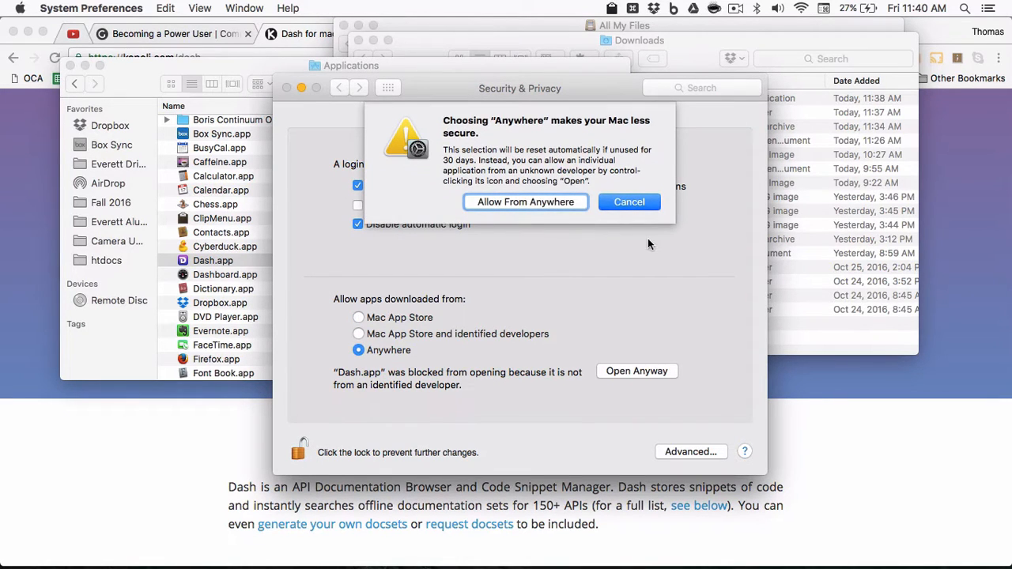
pyautogui.click(528, 203)
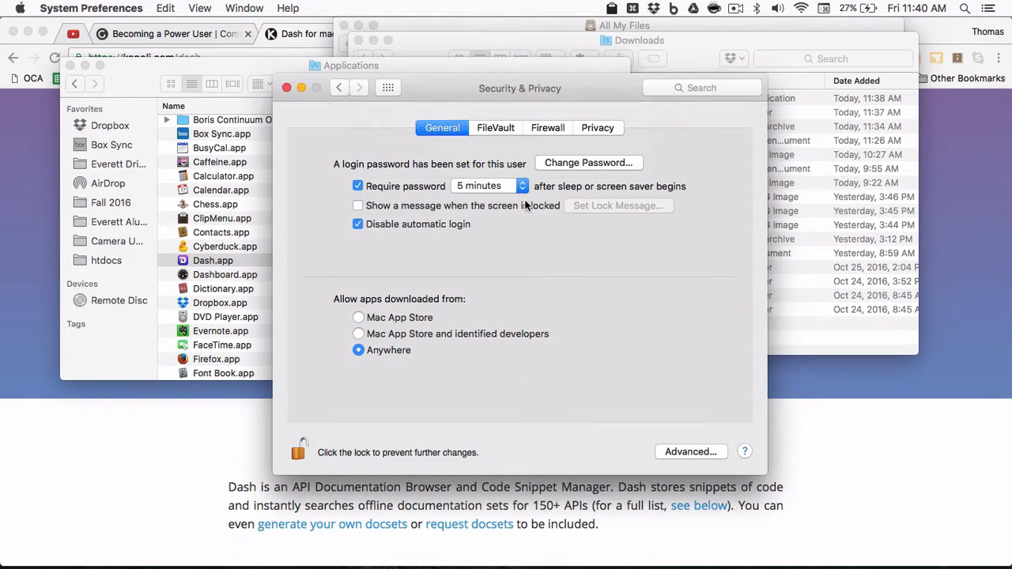
pyautogui.click(300, 451)
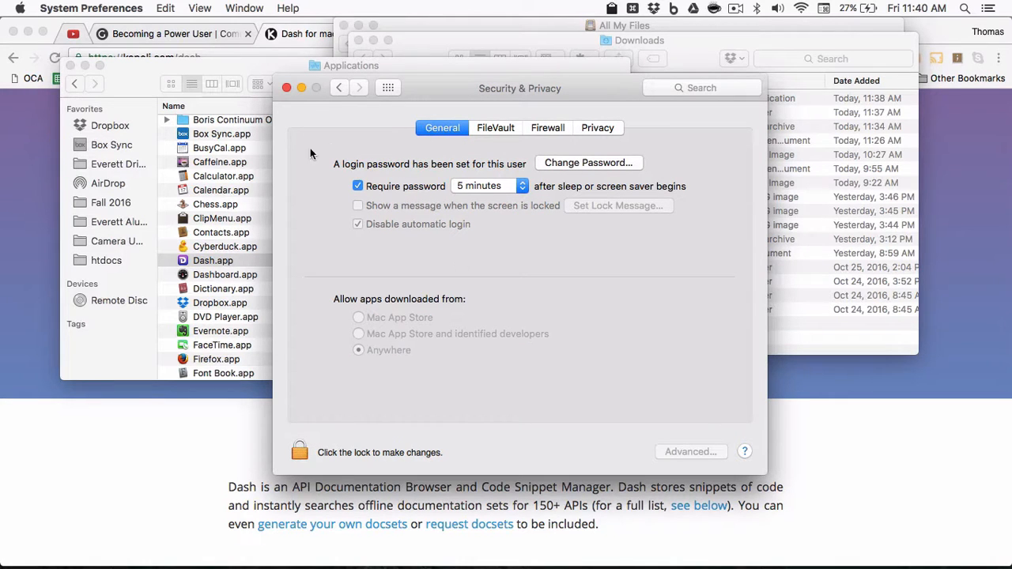
pyautogui.click(287, 87)
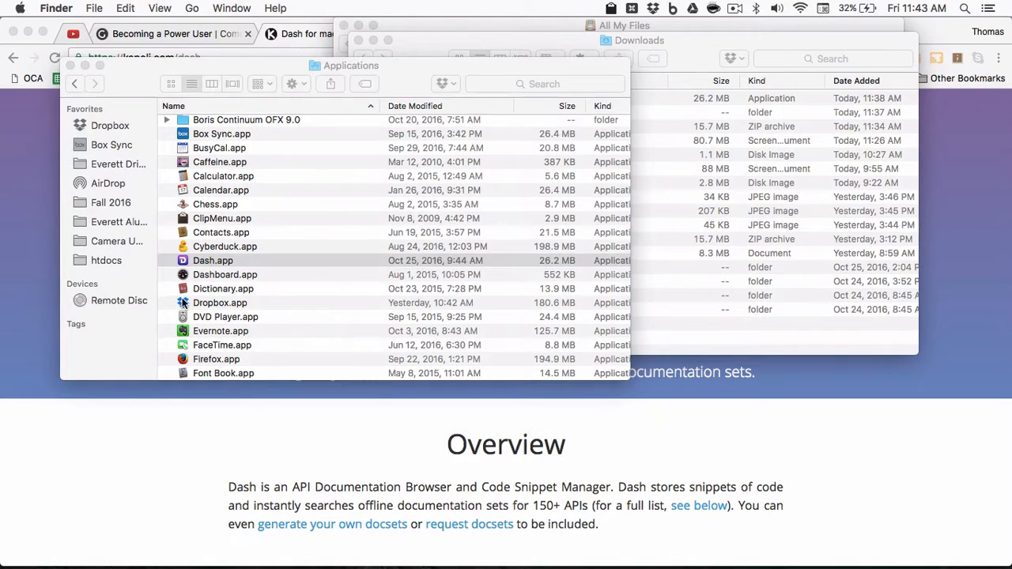
# - Launch Dash.app from the Applications folder and add a new snippet
pyautogui.doubleClick(207, 261)
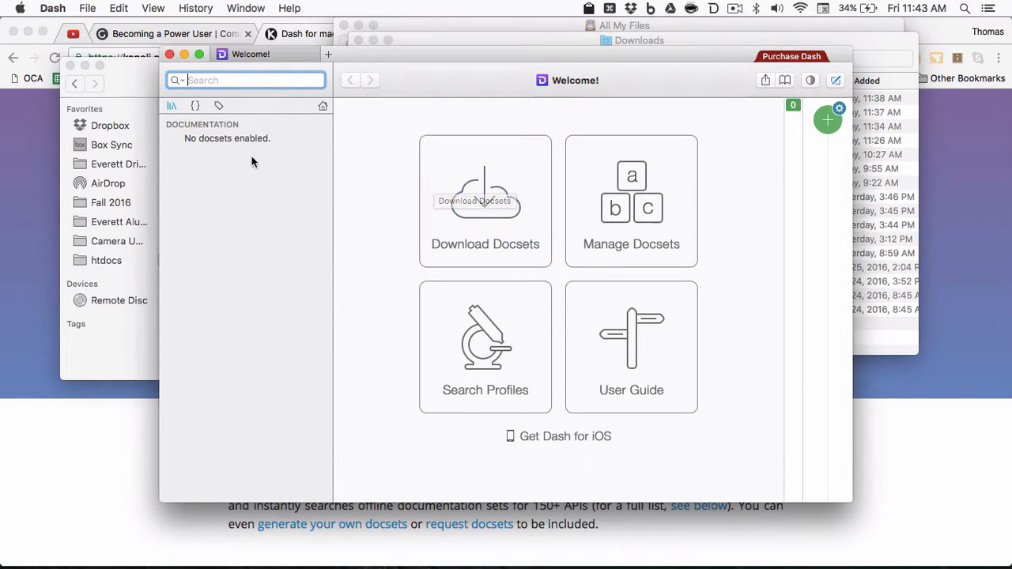
pyautogui.click(195, 107)
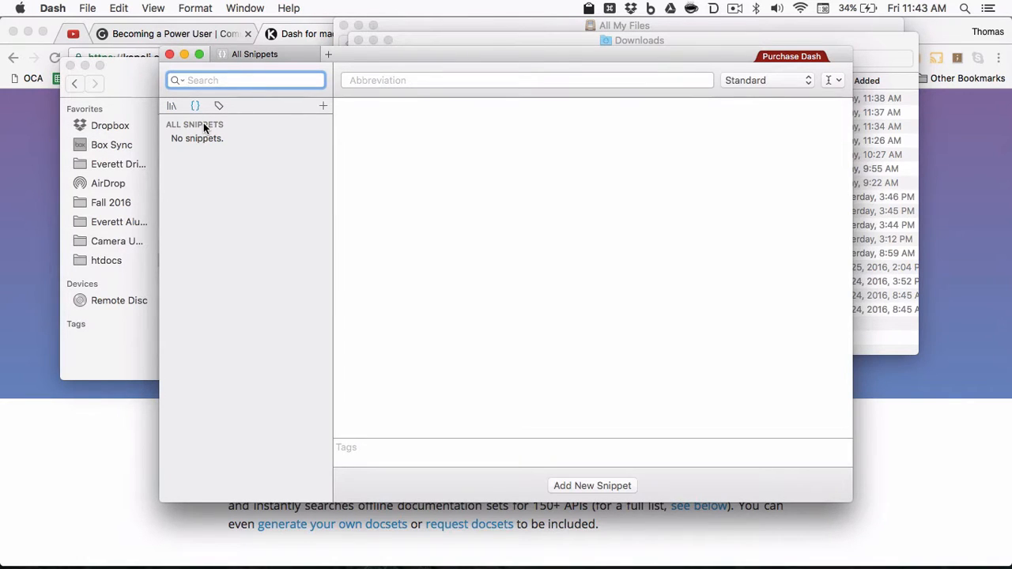
pyautogui.click(323, 108)
pyautogui.click(343, 102)
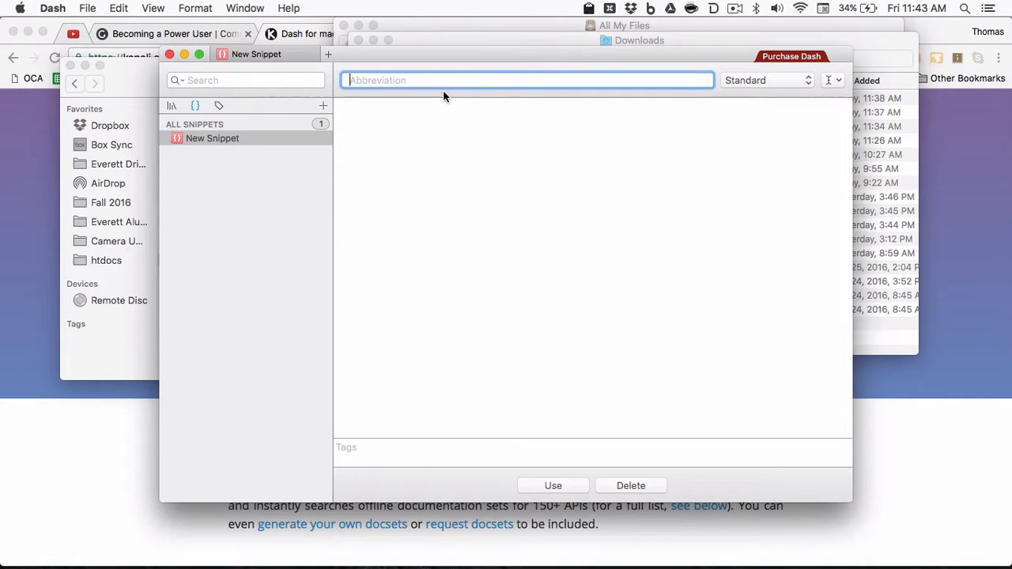
# - Give the new snippet the abbreviation hw` and the content "Hello World"
pyautogui.click(401, 116)
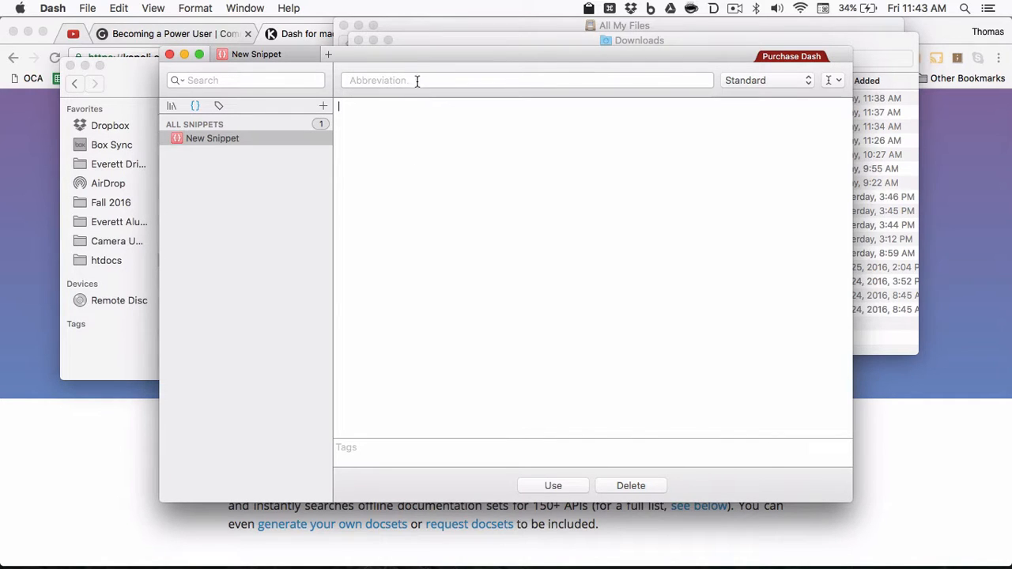
pyautogui.click(417, 81)
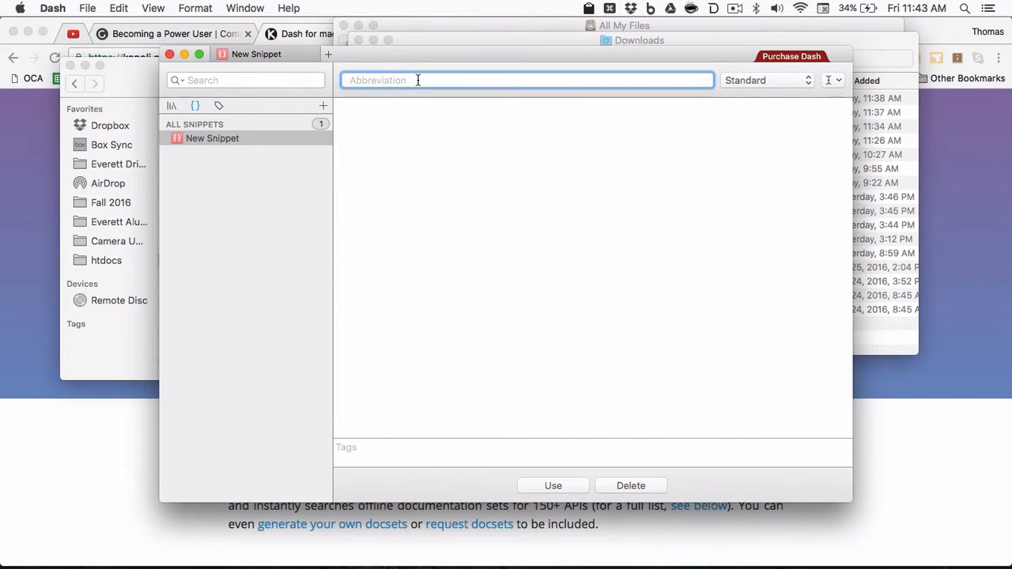
pyautogui.write('hw`')
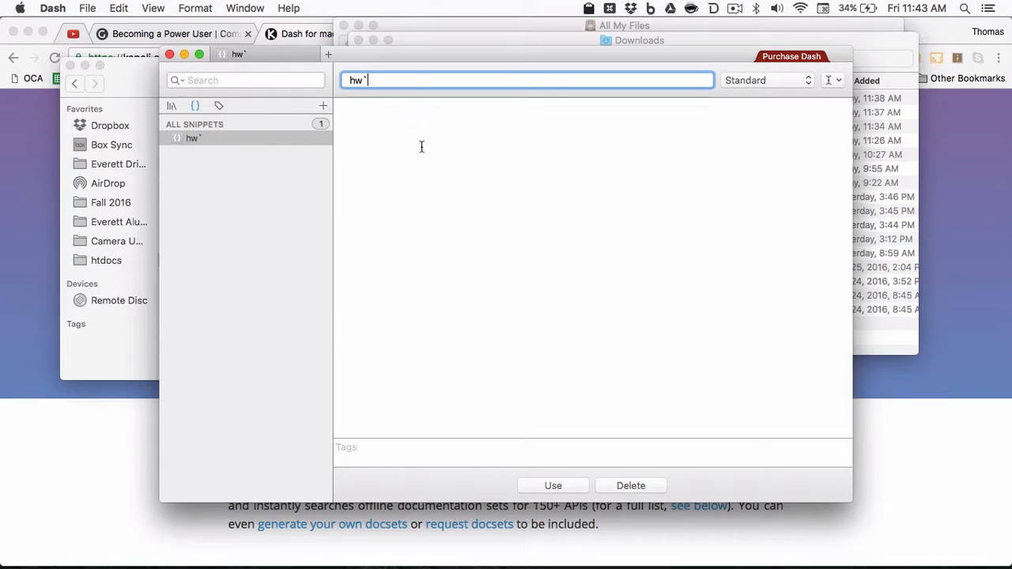
pyautogui.click(420, 146)
pyautogui.write('Hello Wolr')
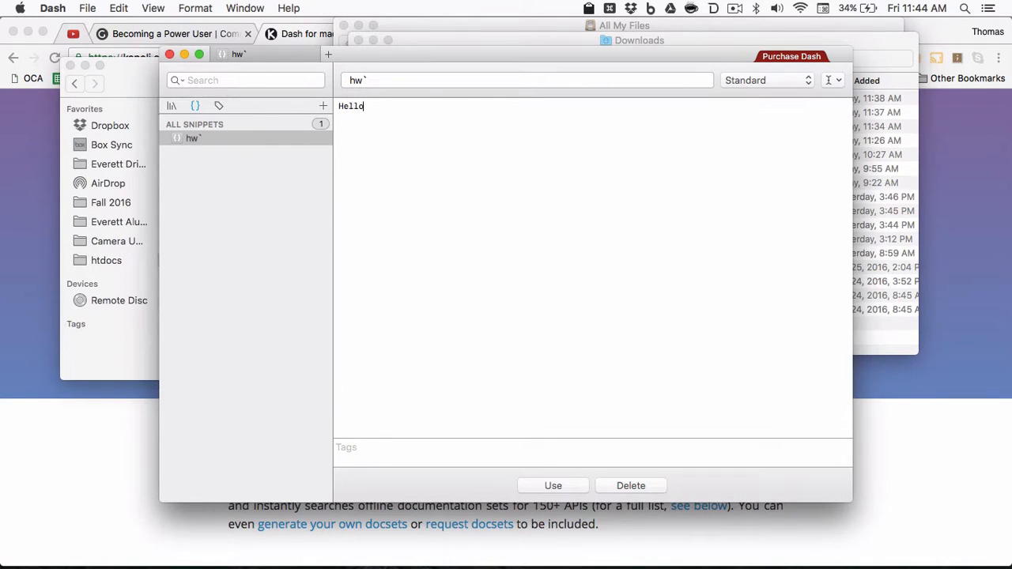
pyautogui.press('BackSpace')
pyautogui.press('BackSpace')
pyautogui.write('rld')
# - Switch to TextEdit, try out the snippet abbreviation hw` in the untitled document, and clear the text
pyautogui.press('super+Tab')
pyautogui.click(307, 287)
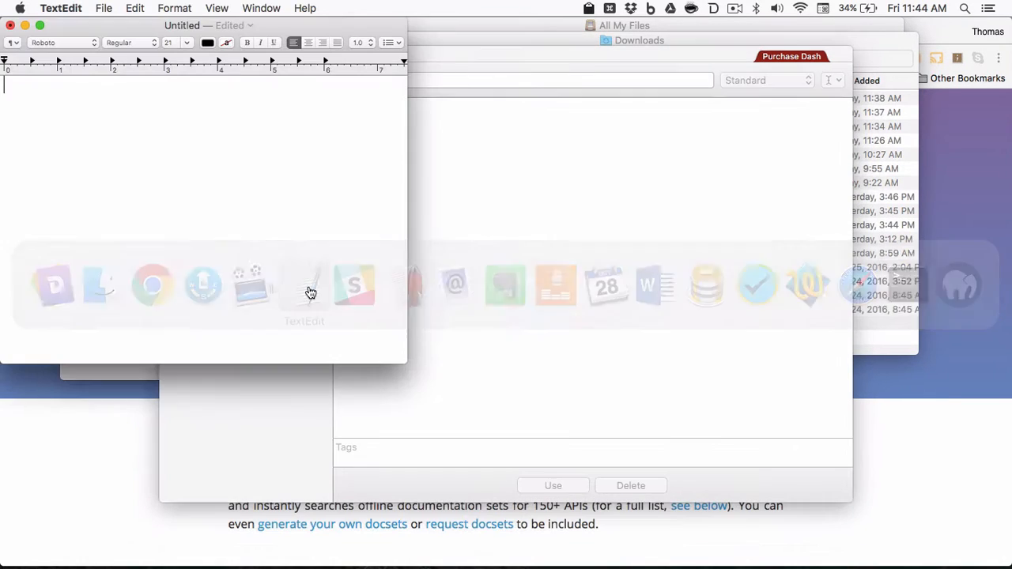
pyautogui.write('hw`')
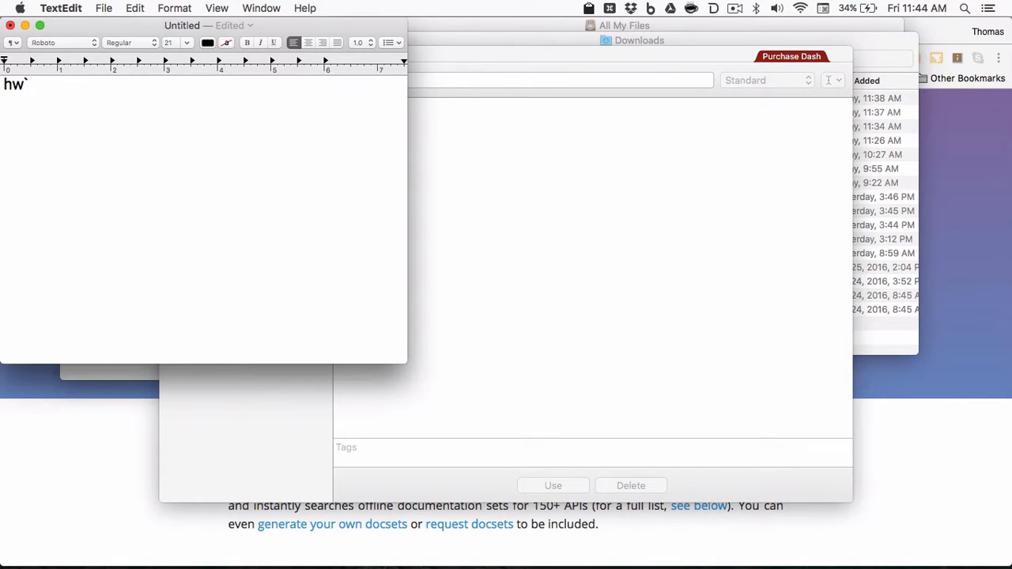
pyautogui.press('BackSpace')
pyautogui.press('BackSpace')
pyautogui.press('BackSpace')
pyautogui.press('BackSpace')
# - Return to Dash, enable its Accessibility features, and open System Preferences from the access request
pyautogui.click(461, 326)
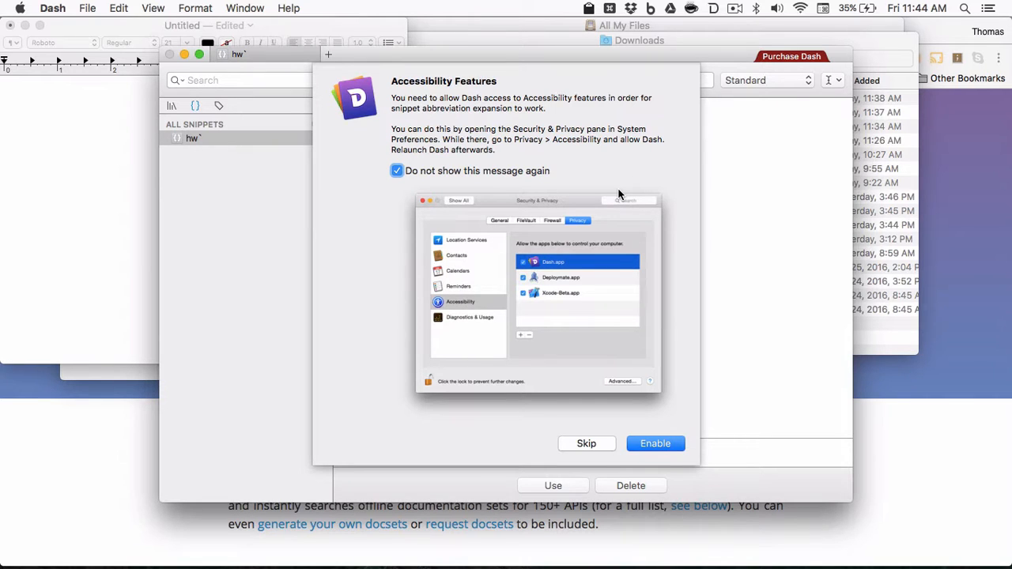
pyautogui.click(656, 444)
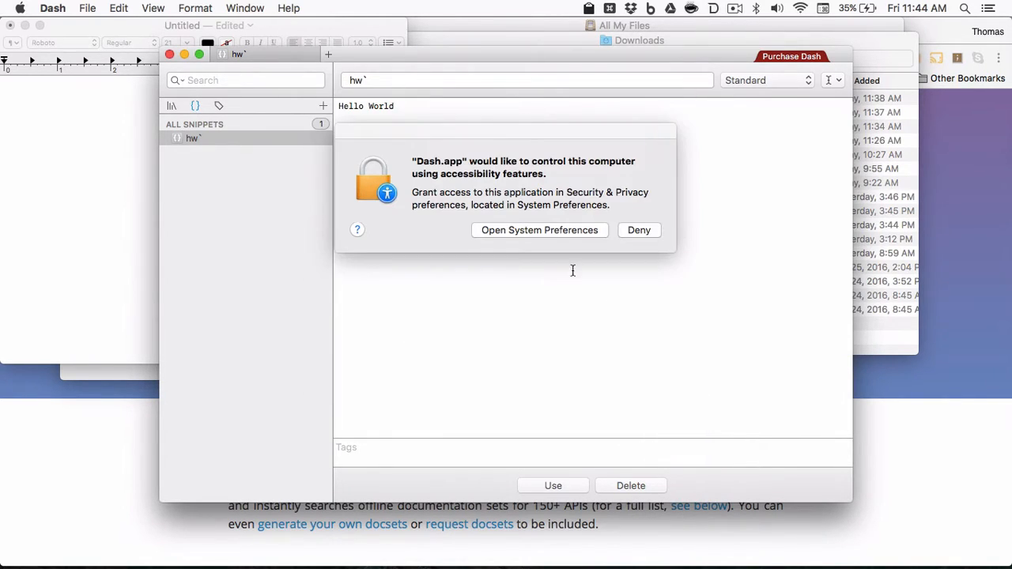
pyautogui.click(564, 230)
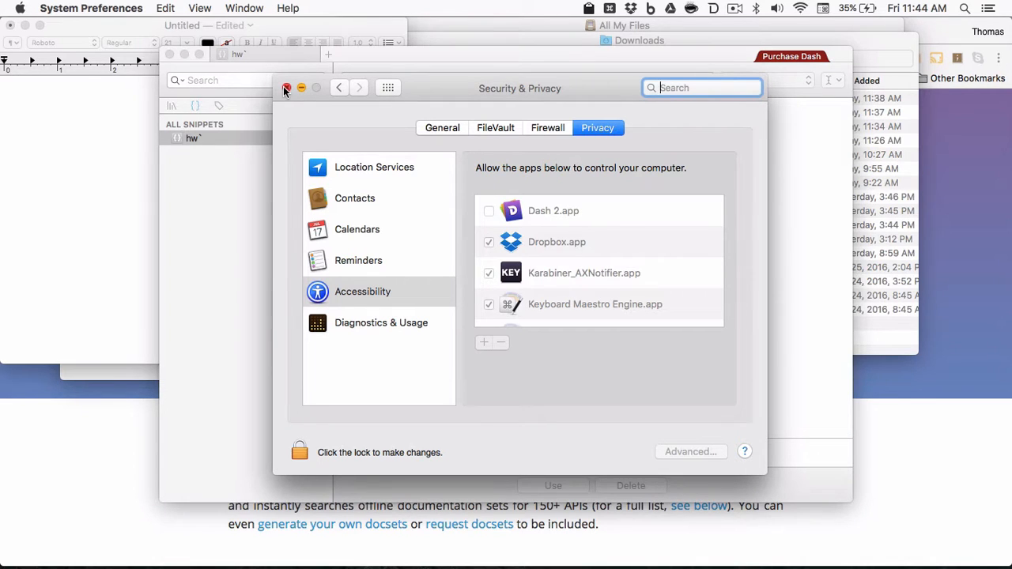
# - Close the accessibility privacy settings and reopen them through Security & Privacy in System Preferences
pyautogui.click(286, 87)
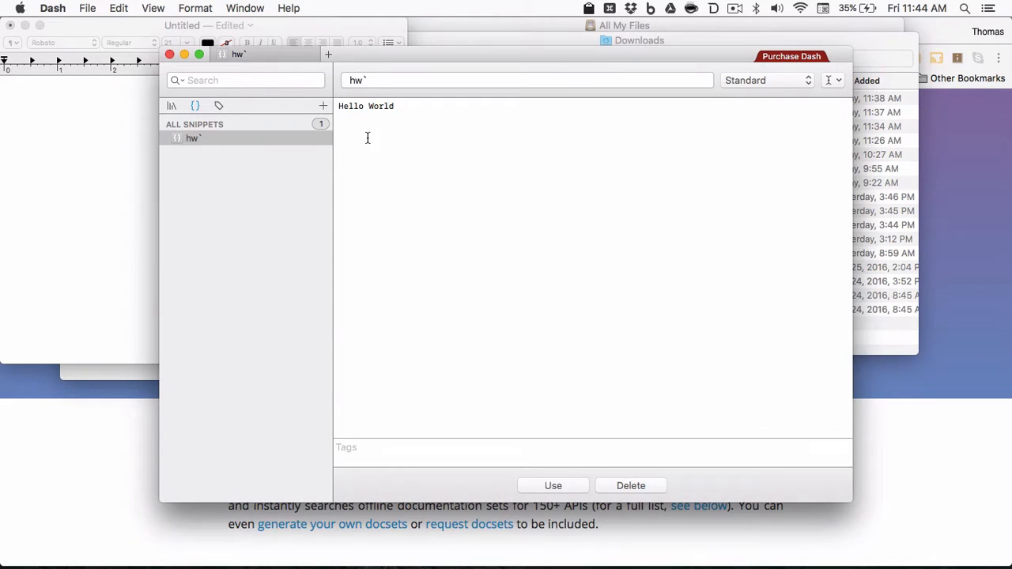
pyautogui.click(11, 8)
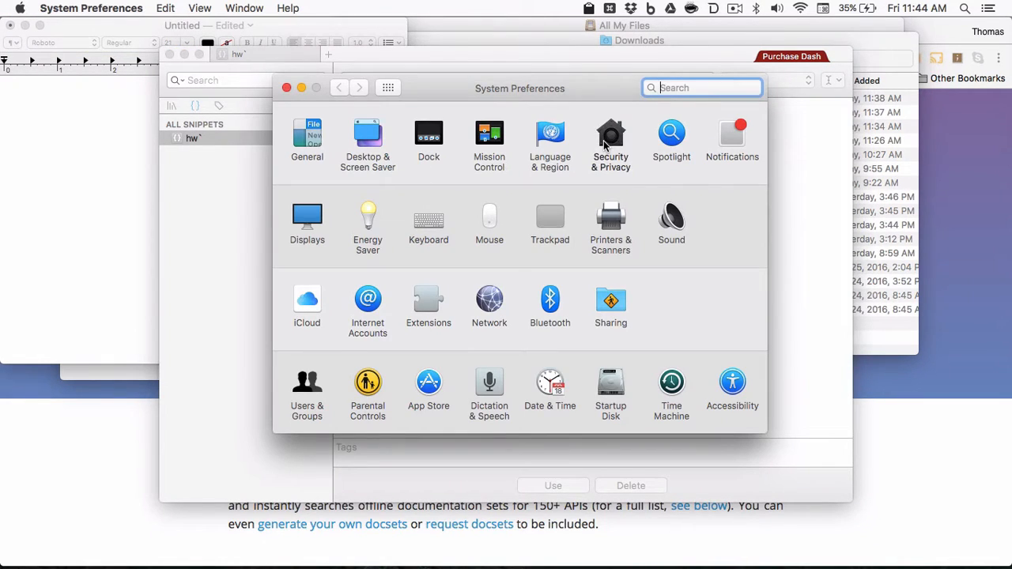
pyautogui.click(609, 139)
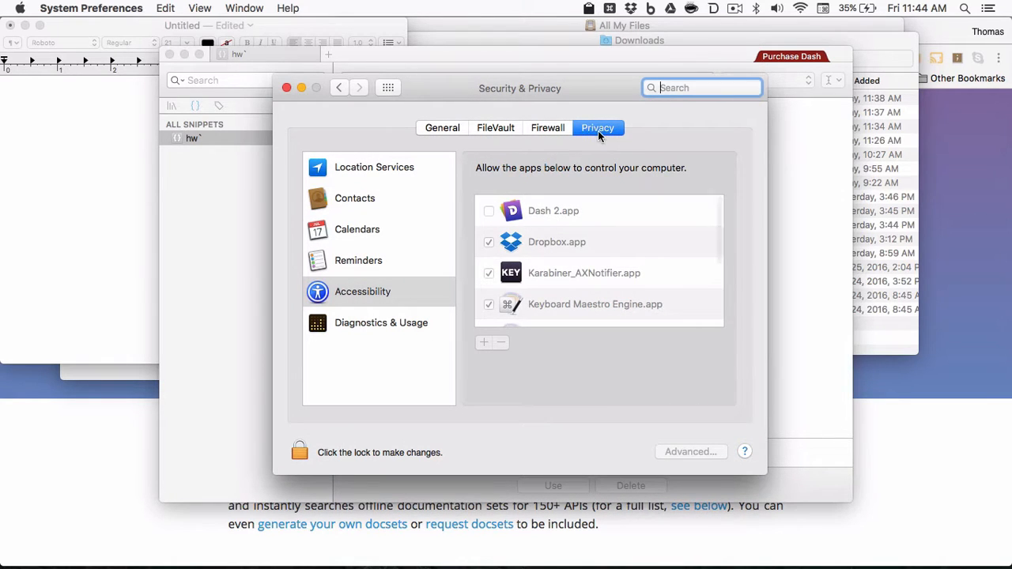
# - Unlock the Accessibility privacy settings with the account password, allow Dash 2.app to control the computer, and close the relocked settings
pyautogui.click(599, 132)
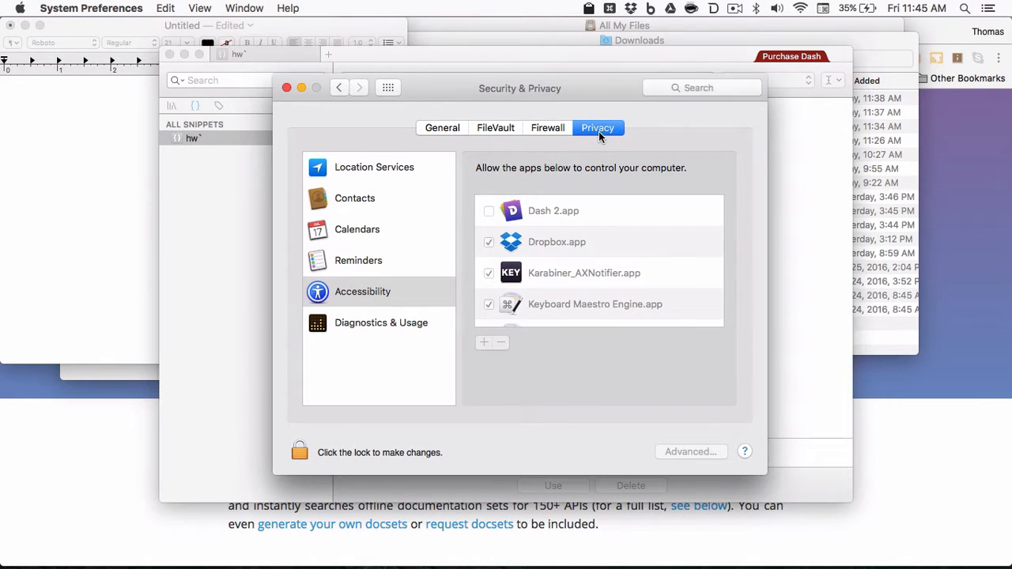
pyautogui.click(362, 292)
pyautogui.click(306, 449)
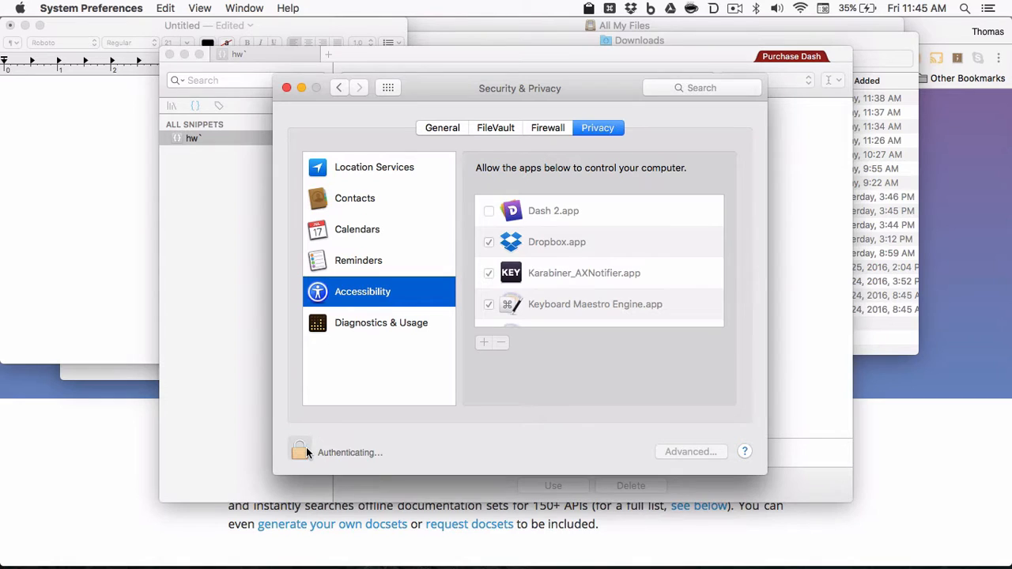
pyautogui.write('•••••••••')
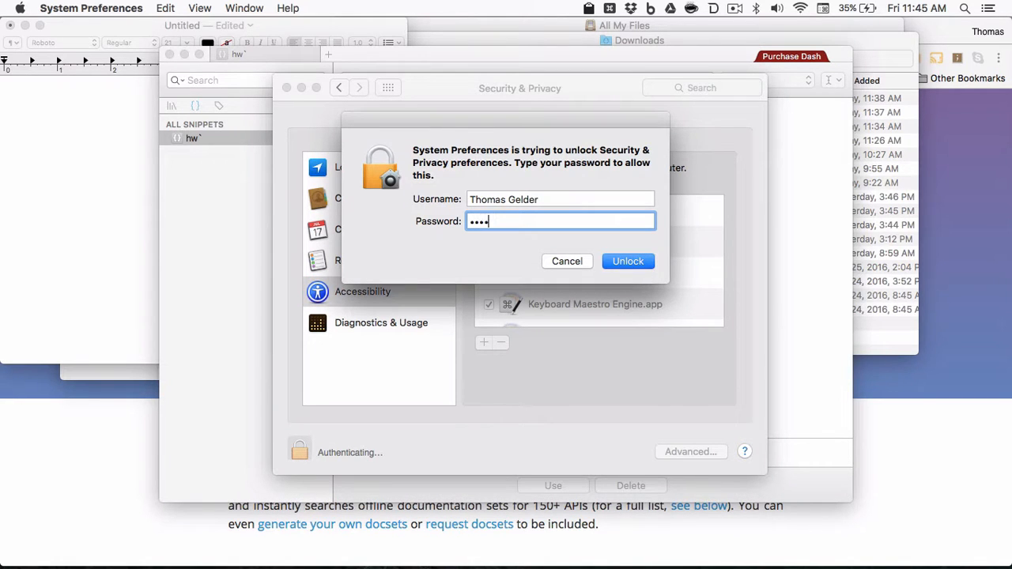
pyautogui.write('••••••')
pyautogui.press('Return')
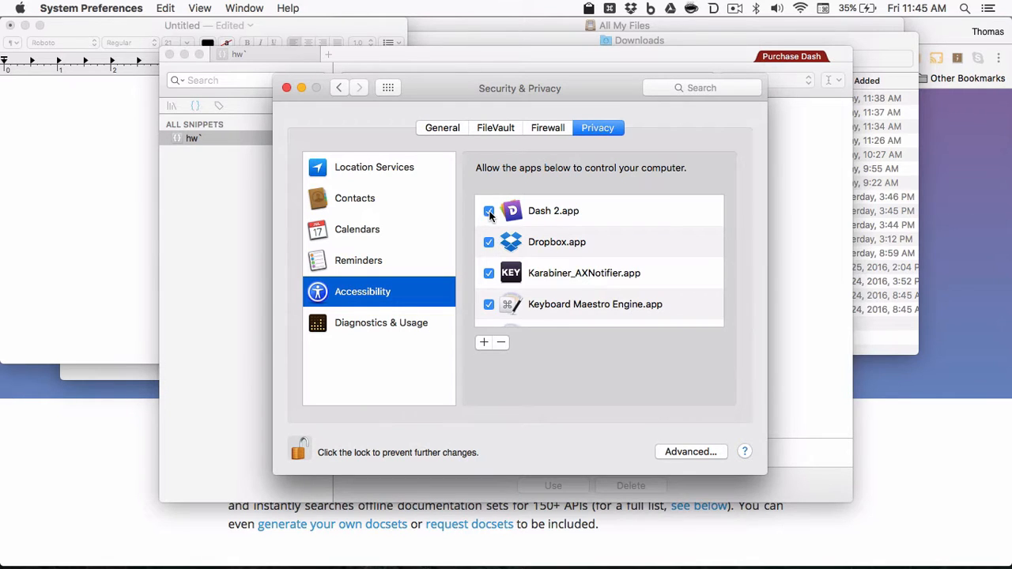
pyautogui.click(295, 445)
pyautogui.click(286, 88)
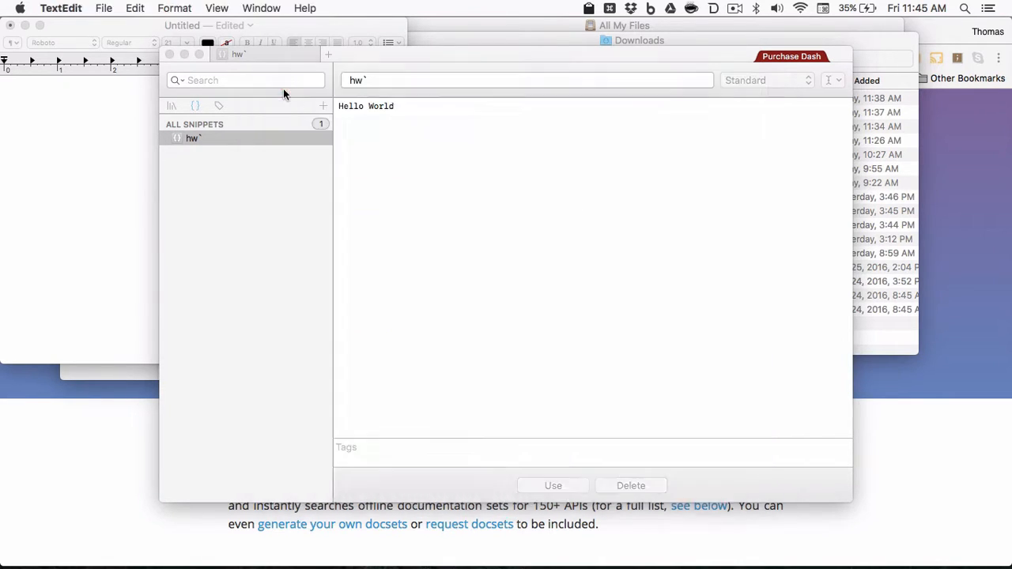
# - Quit Dash and relaunch it by searching for "dash" in the app launcher
pyautogui.click(439, 197)
pyautogui.click(52, 8)
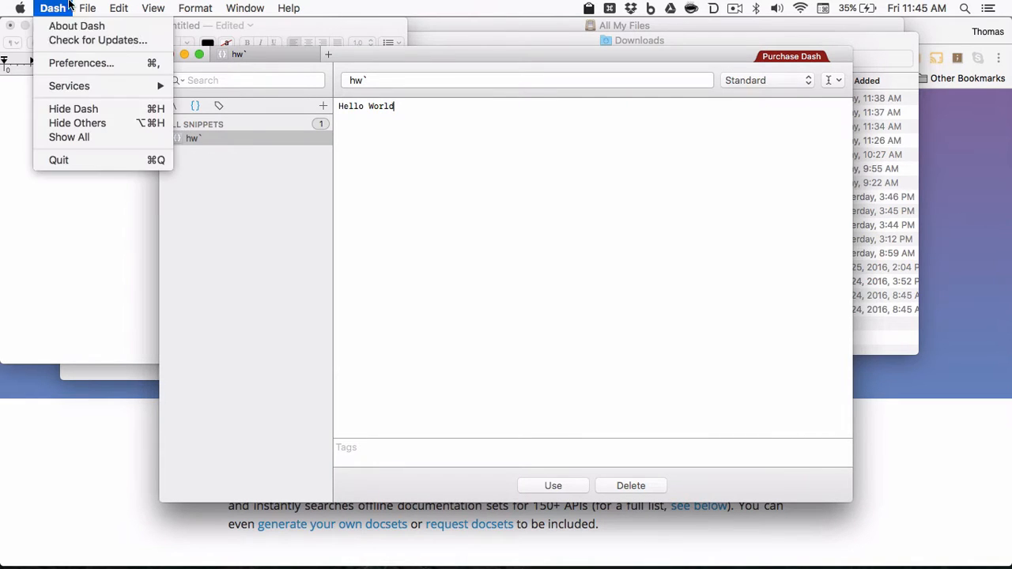
pyautogui.click(86, 156)
pyautogui.click(52, 8)
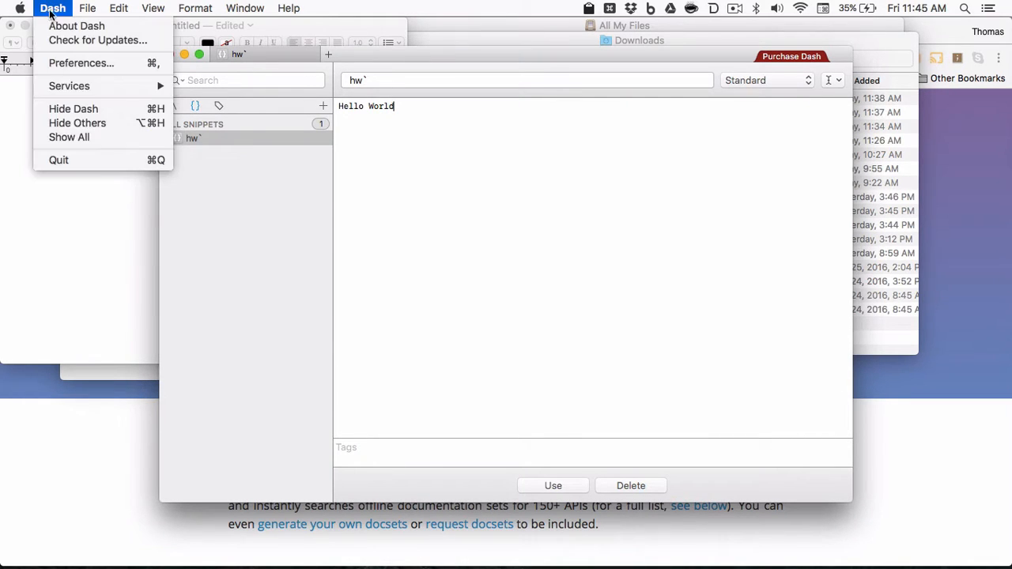
pyautogui.click(57, 154)
pyautogui.press('super+space')
pyautogui.write('dash')
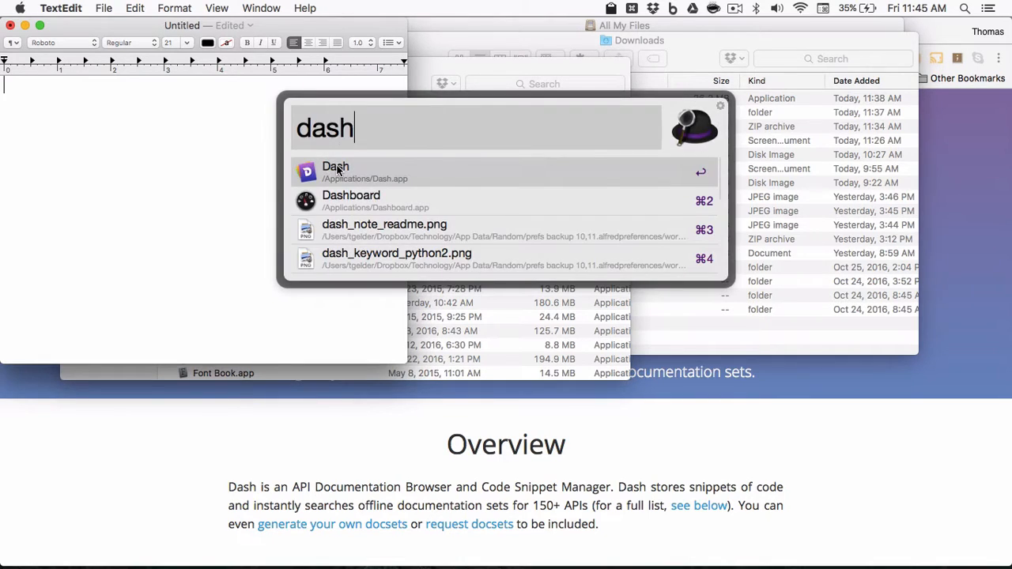
pyautogui.press('Return')
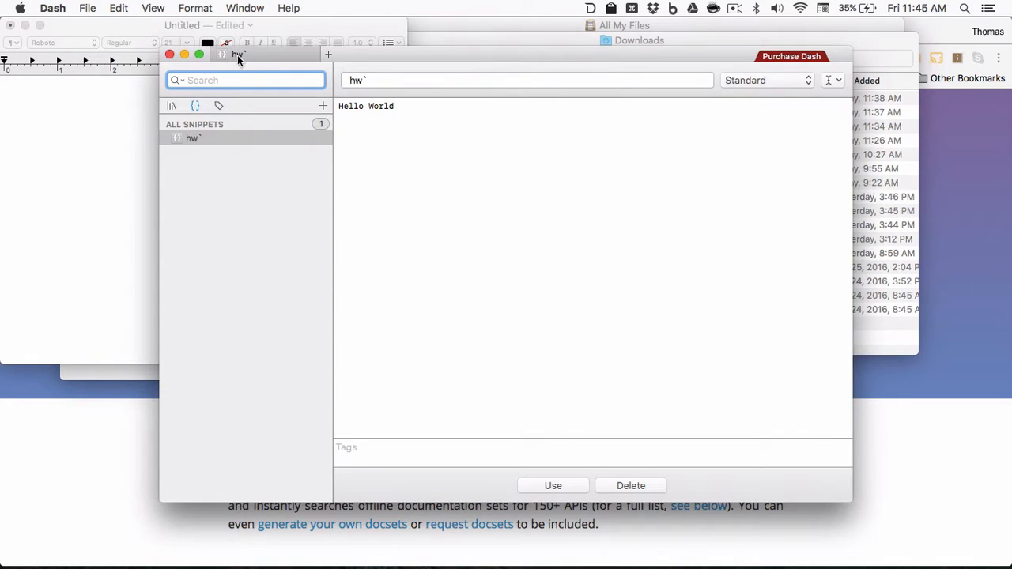
# - Close the Dash window, reopen it through the Dash menu bar item, and focus the hw` snippet's abbreviation
pyautogui.click(170, 55)
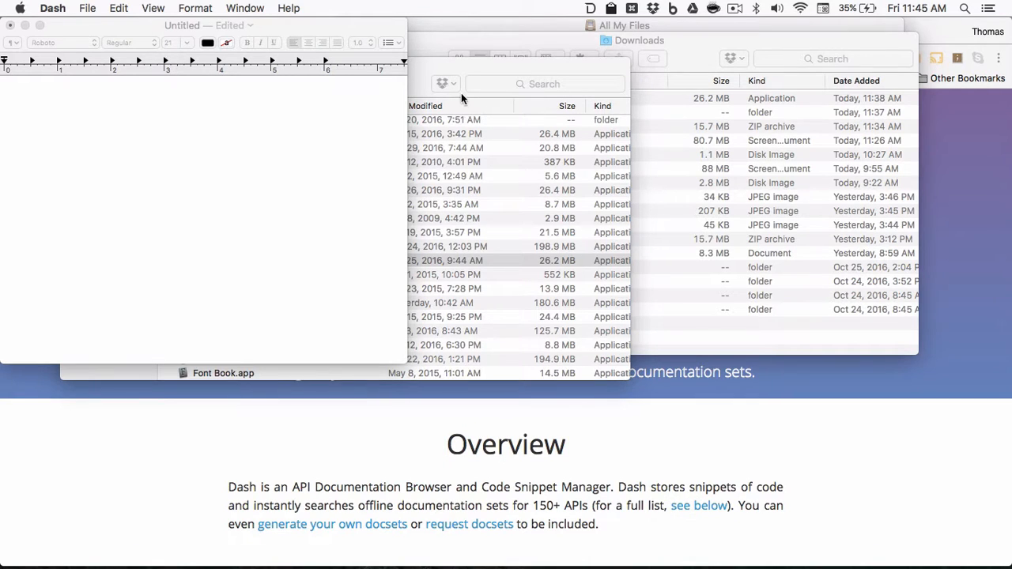
pyautogui.click(323, 117)
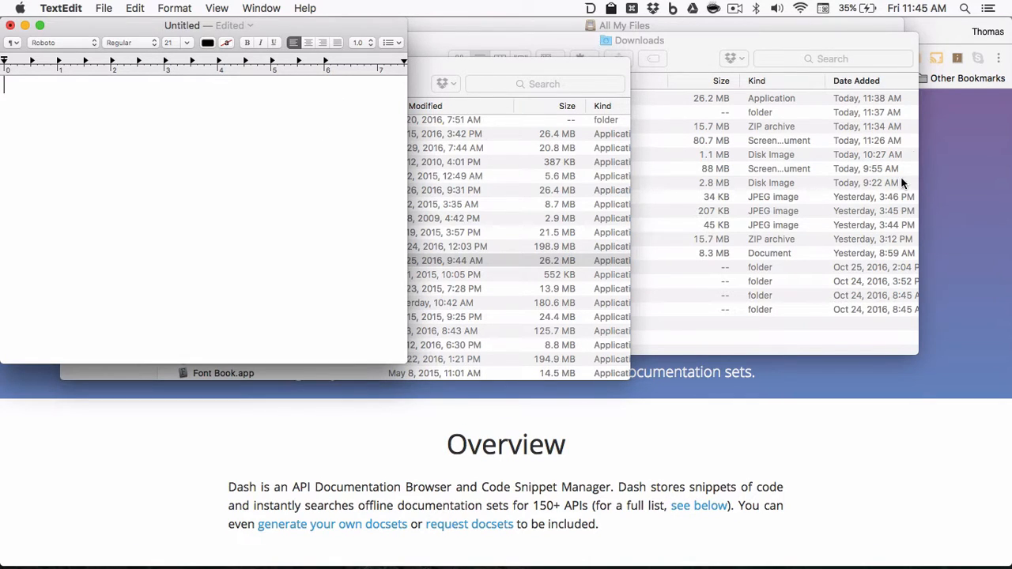
pyautogui.click(590, 9)
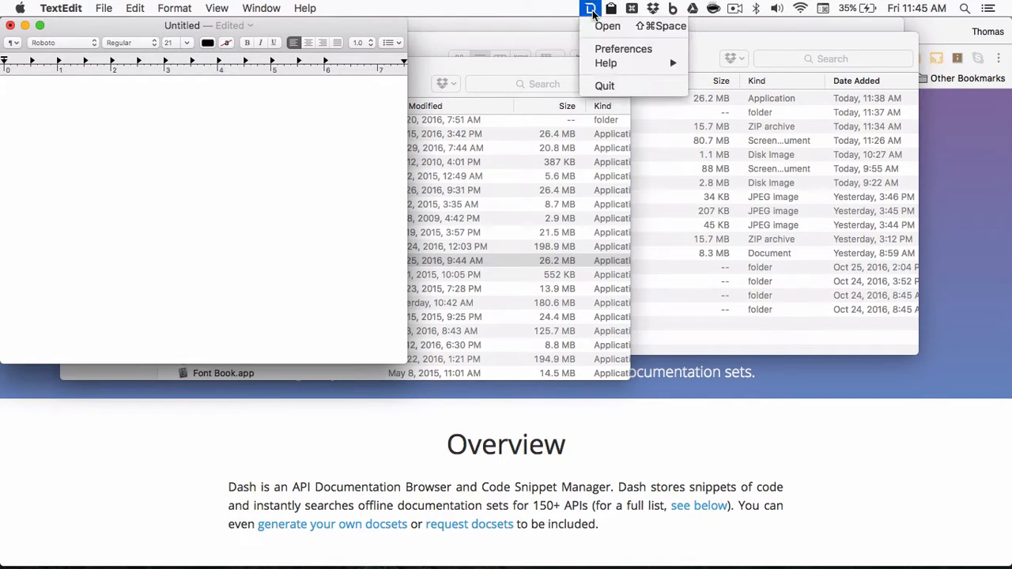
pyautogui.click(604, 27)
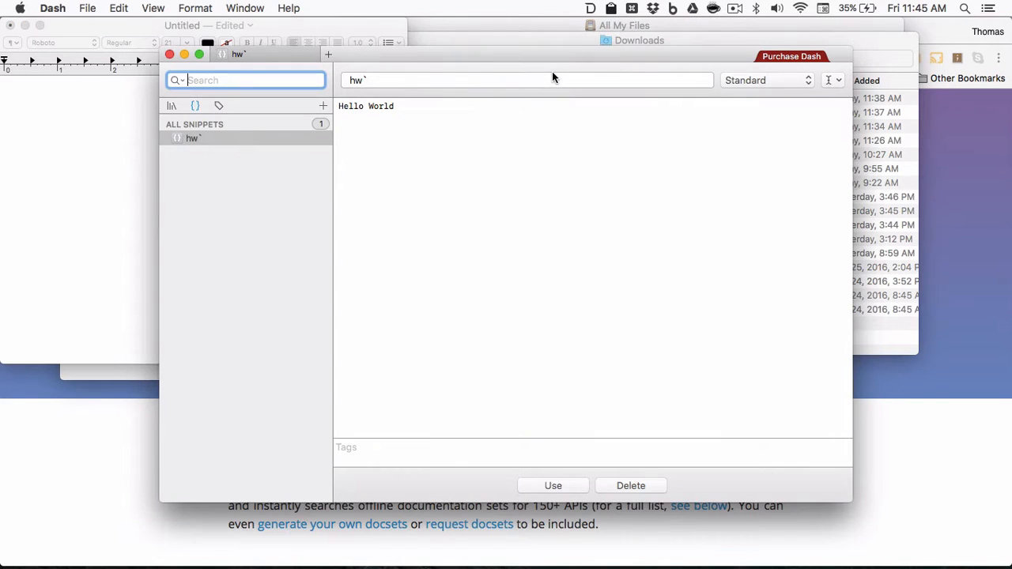
pyautogui.click(378, 127)
pyautogui.click(369, 79)
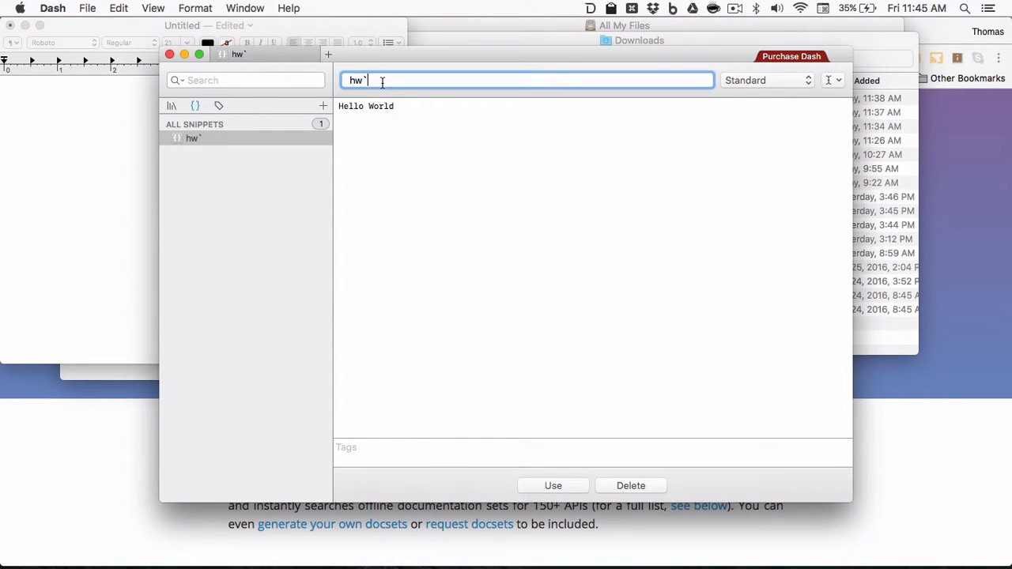
# - Switch to TextEdit and try the snippet abbreviation hw` in the untitled document
pyautogui.click(50, 144)
pyautogui.write('hw')
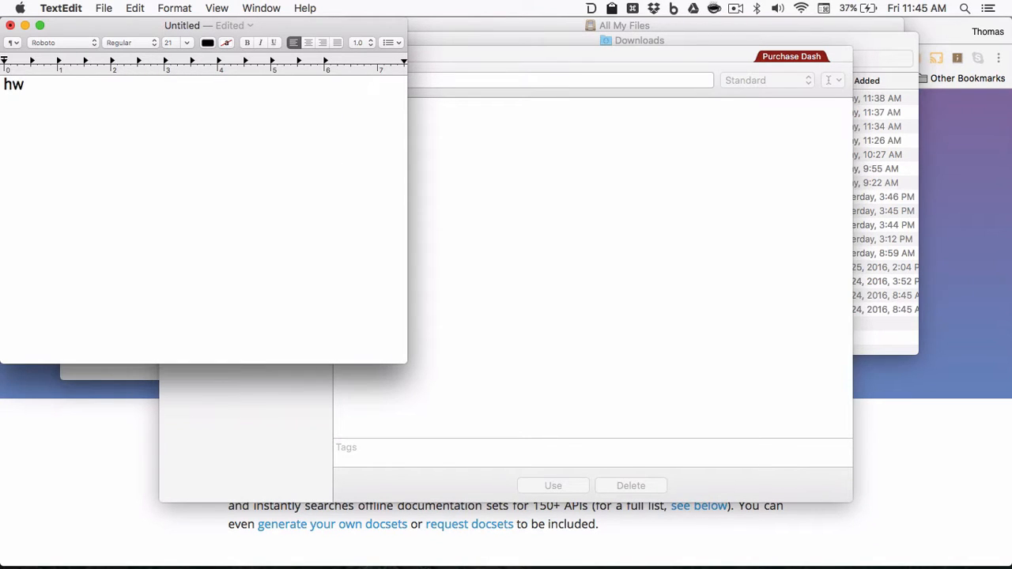
pyautogui.write('`')
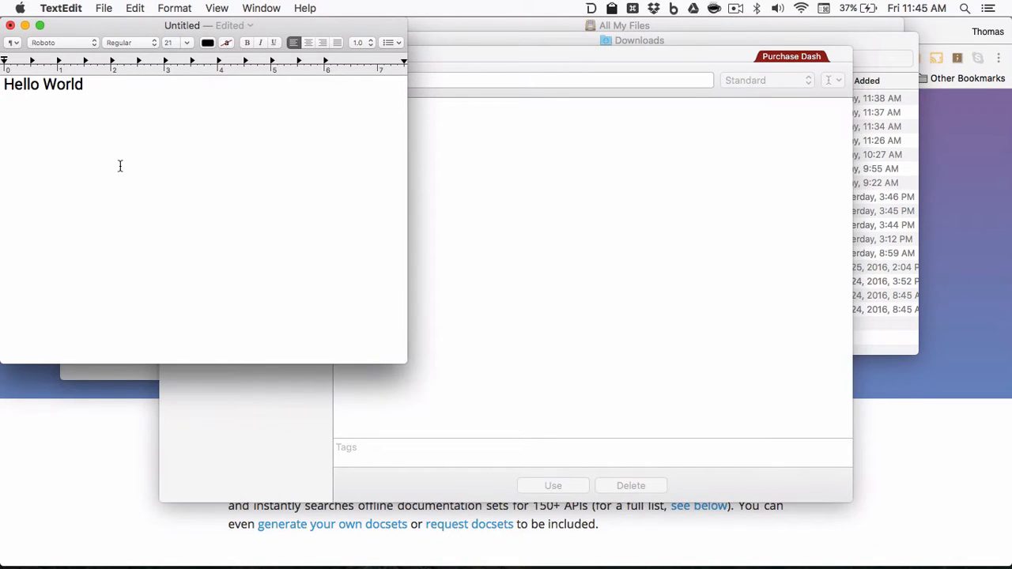
# - Return to Dash and create a new snippet with the abbreviation heading;
pyautogui.click(464, 264)
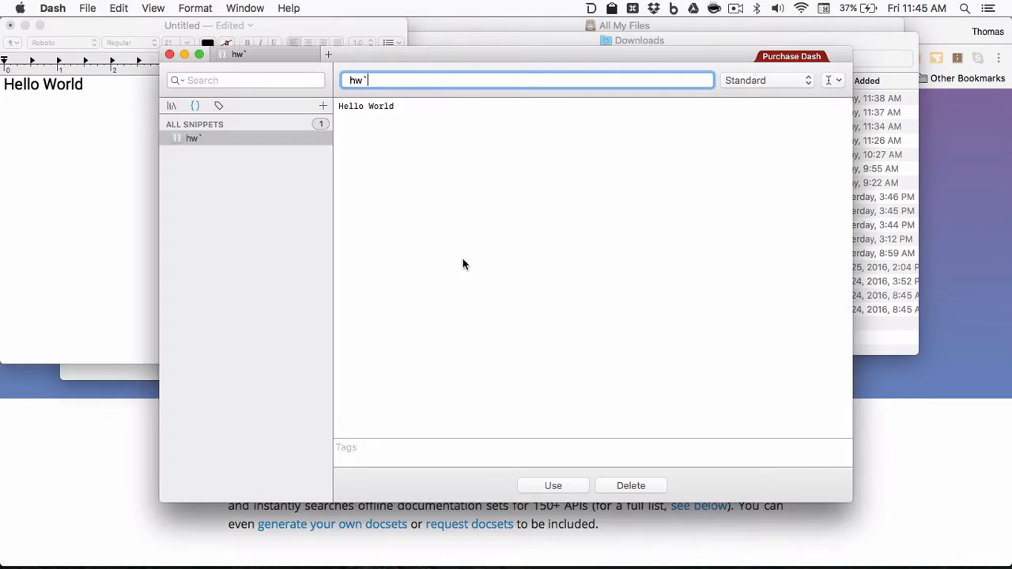
pyautogui.click(322, 106)
pyautogui.click(387, 105)
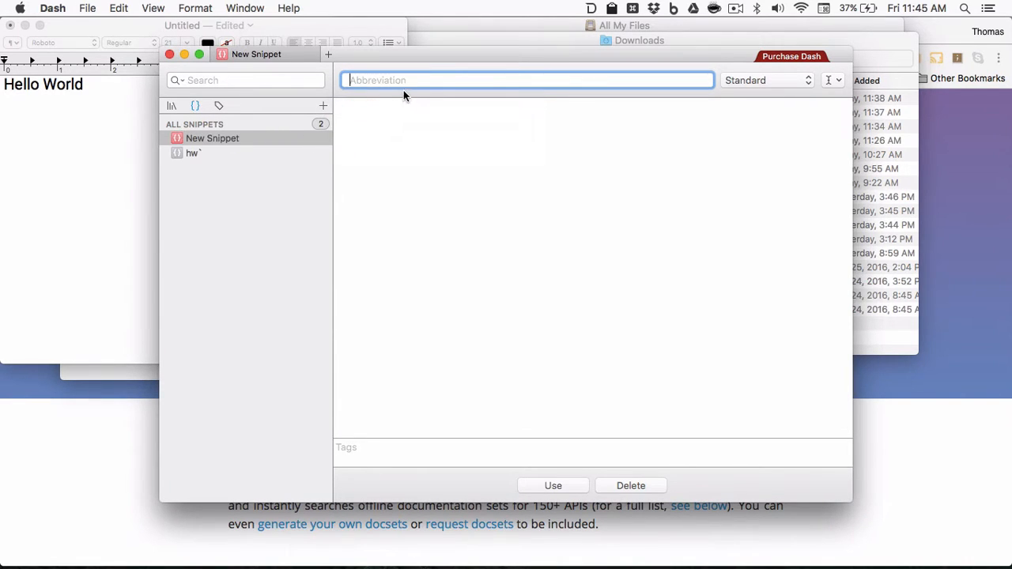
pyautogui.write('heading')
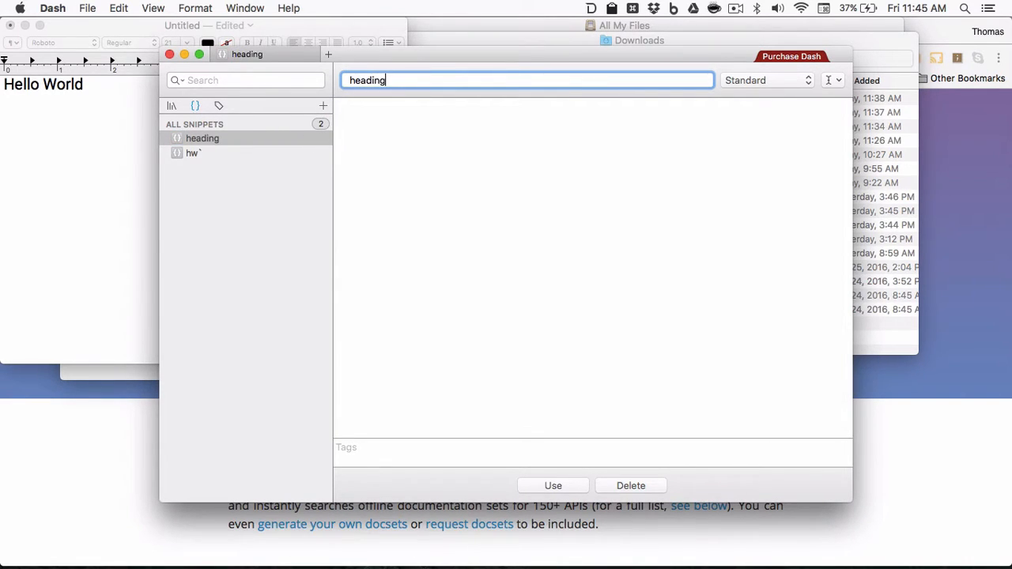
pyautogui.write(';')
# - Fill the new snippet's content with the author's full name and SOCY 30A on separate lines, and change its abbreviation to heading;;
pyautogui.click(409, 111)
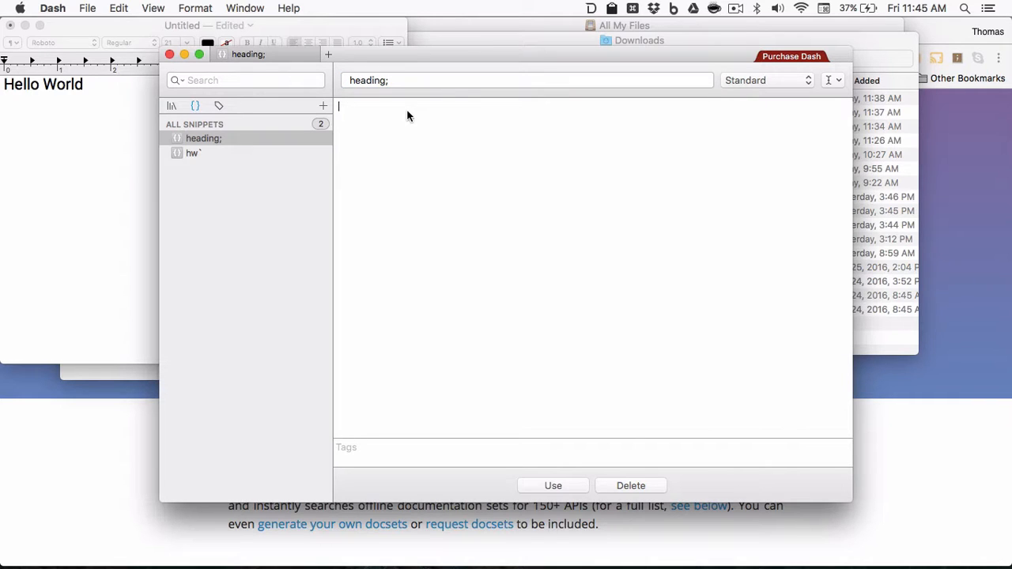
pyautogui.write('Thomas Gelder')
pyautogui.press('Return')
pyautogui.write('SOCY 30A')
pyautogui.press('Return')
pyautogui.click(397, 83)
pyautogui.write(';')
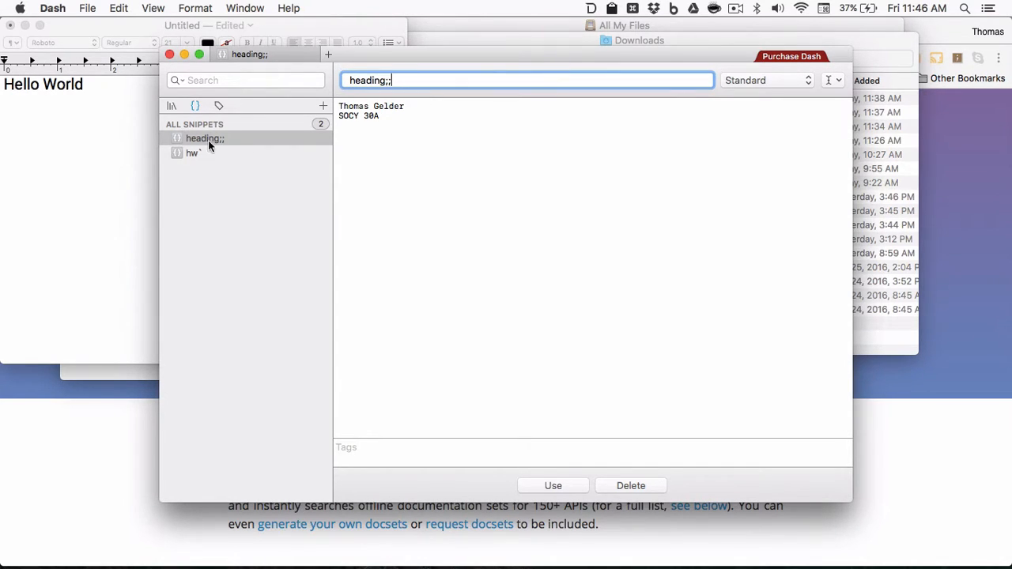
# - Switch to TextEdit and try the abbreviation heading;; on a new line below Hello World
pyautogui.click(87, 141)
pyautogui.press('Return')
pyautogui.write('heading;;')
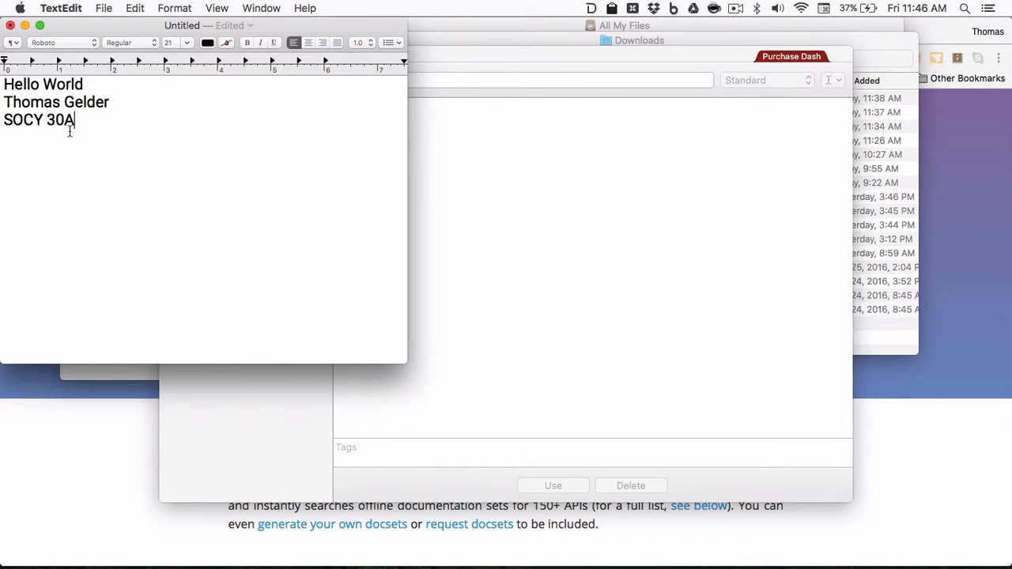
# - Return to Dash and review the heading snippet's abbreviation, content and insertable placeholder options
pyautogui.click(568, 265)
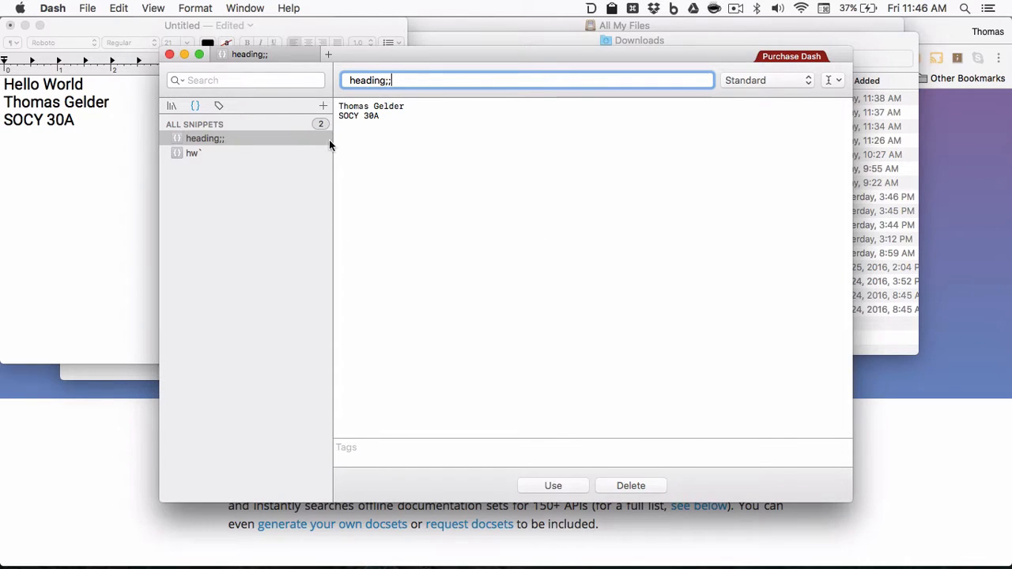
pyautogui.moveTo(405, 82); pyautogui.dragTo(313, 80)
pyautogui.moveTo(467, 166); pyautogui.dragTo(258, 78)
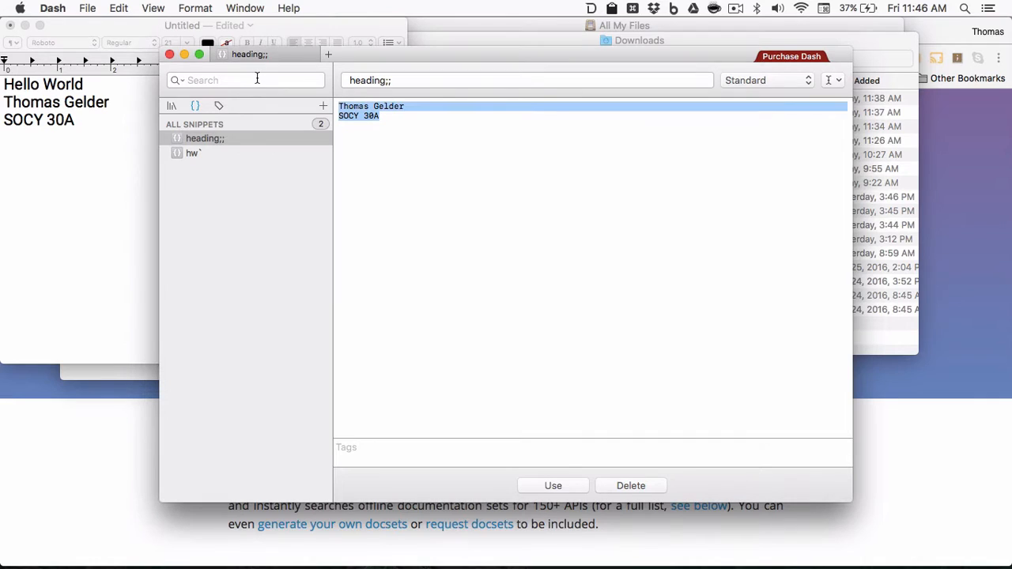
pyautogui.click(420, 189)
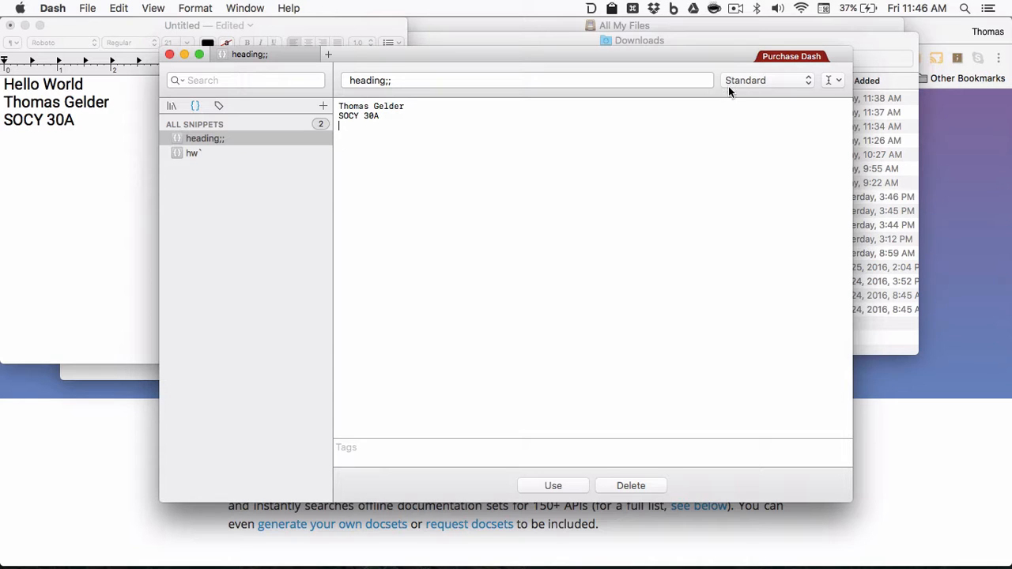
pyautogui.click(836, 80)
pyautogui.click(836, 81)
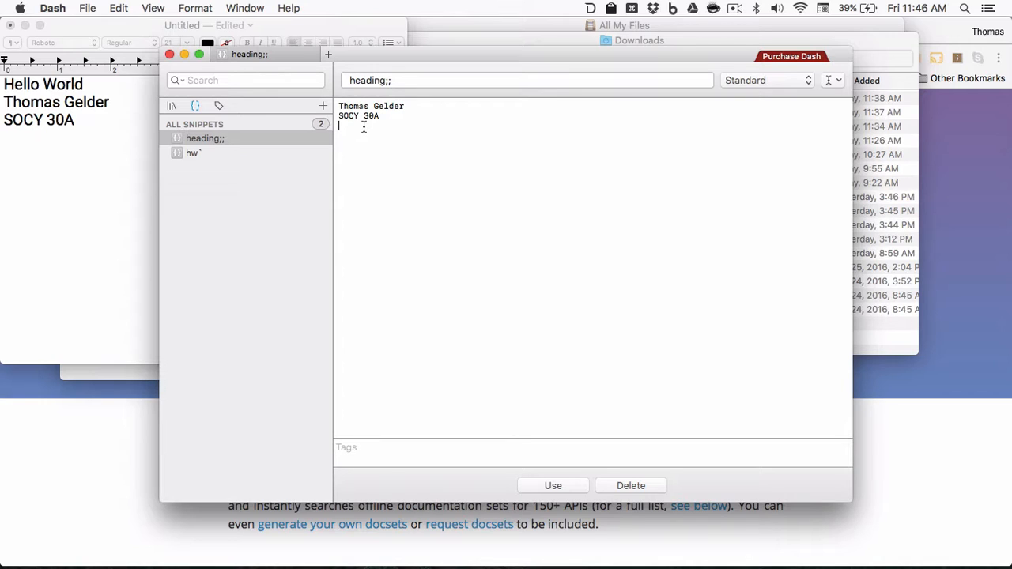
pyautogui.write('10/24')
pyautogui.press('BackSpace')
pyautogui.press('BackSpace')
pyautogui.press('BackSpace')
pyautogui.press('BackSpace')
pyautogui.press('BackSpace')
# - Insert the Date placeholder on the third line of the heading snippet's content
pyautogui.click(833, 79)
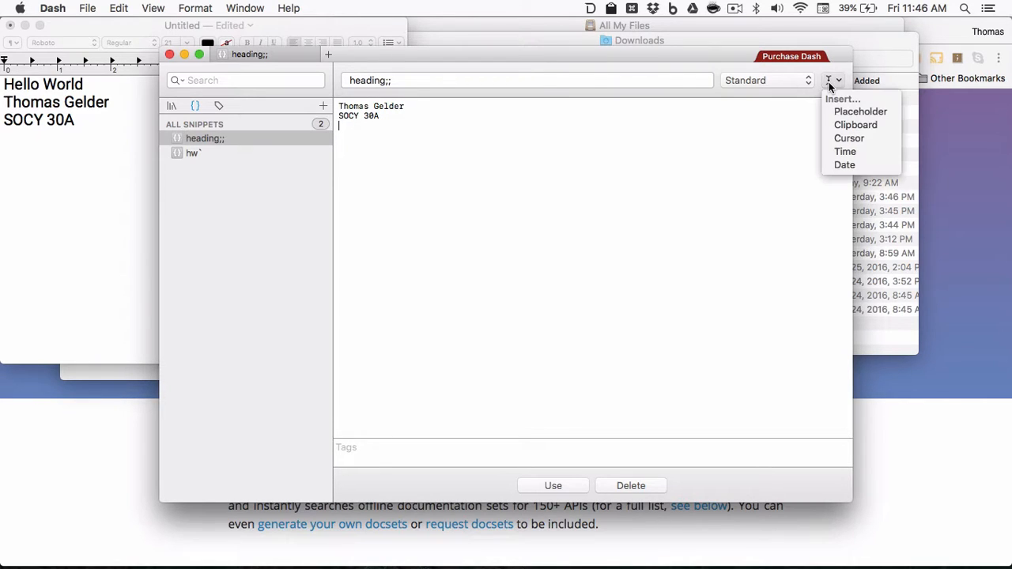
pyautogui.click(865, 164)
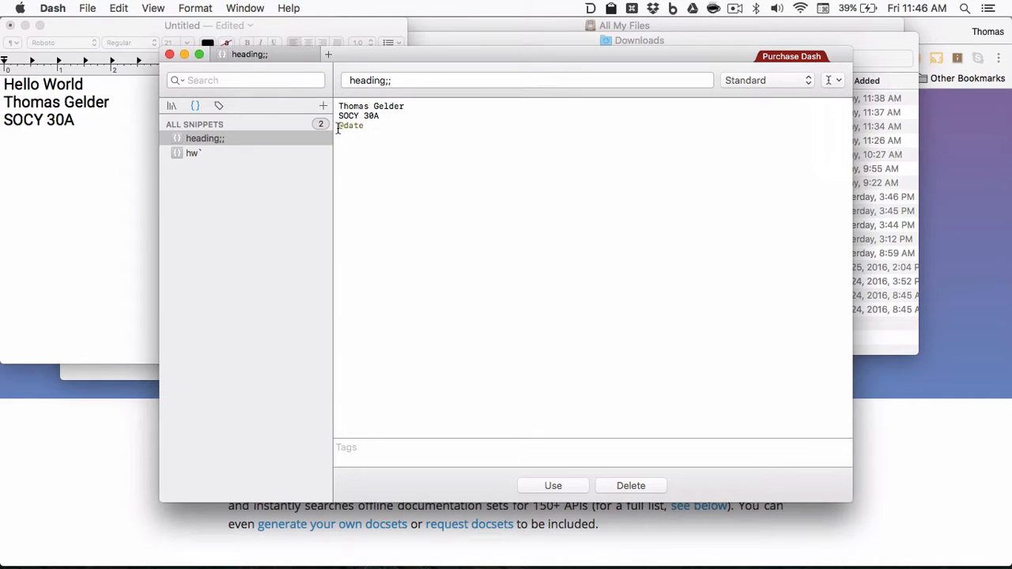
# - Switch to TextEdit, replace all the text with the abbreviation heading;; and highlight the inserted date line
pyautogui.click(16, 173)
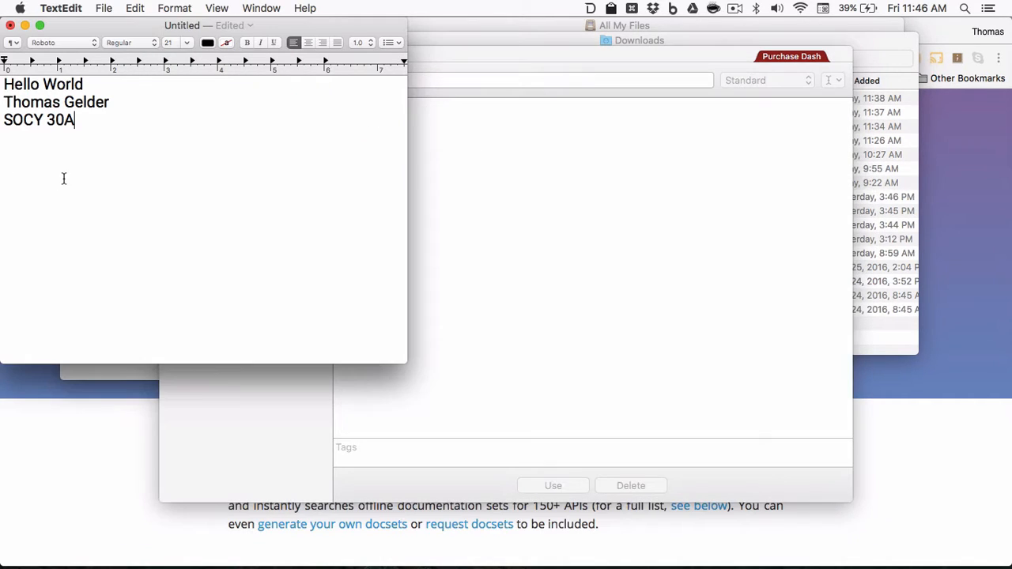
pyautogui.press('super+a')
pyautogui.write('headi')
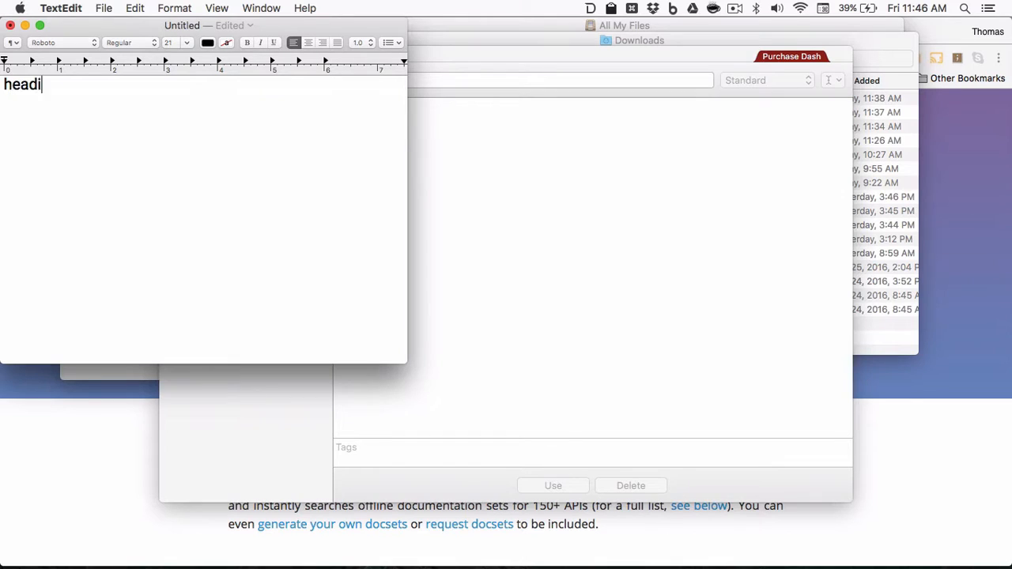
pyautogui.write('ng`')
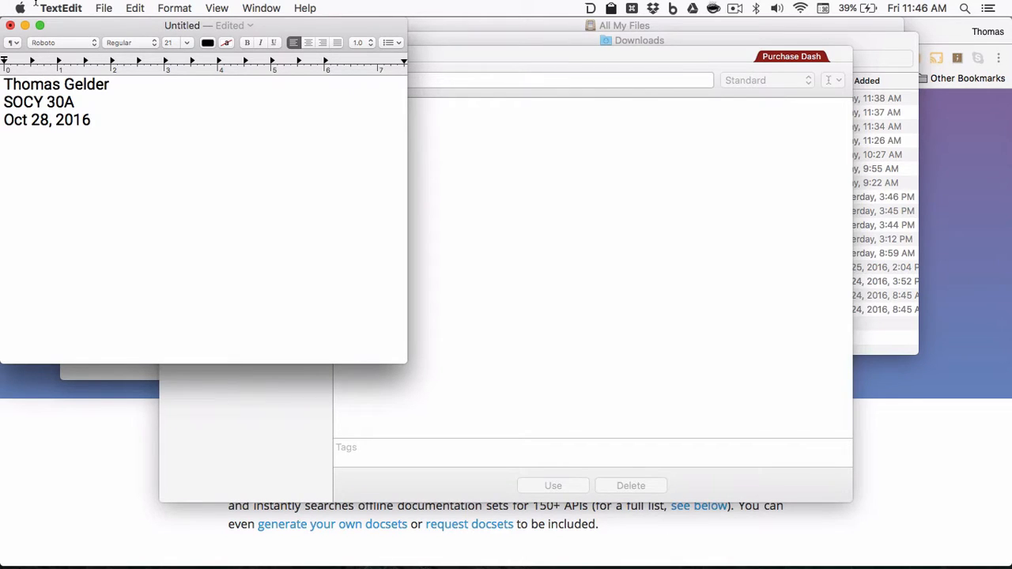
pyautogui.moveTo(106, 125); pyautogui.dragTo(5, 121)
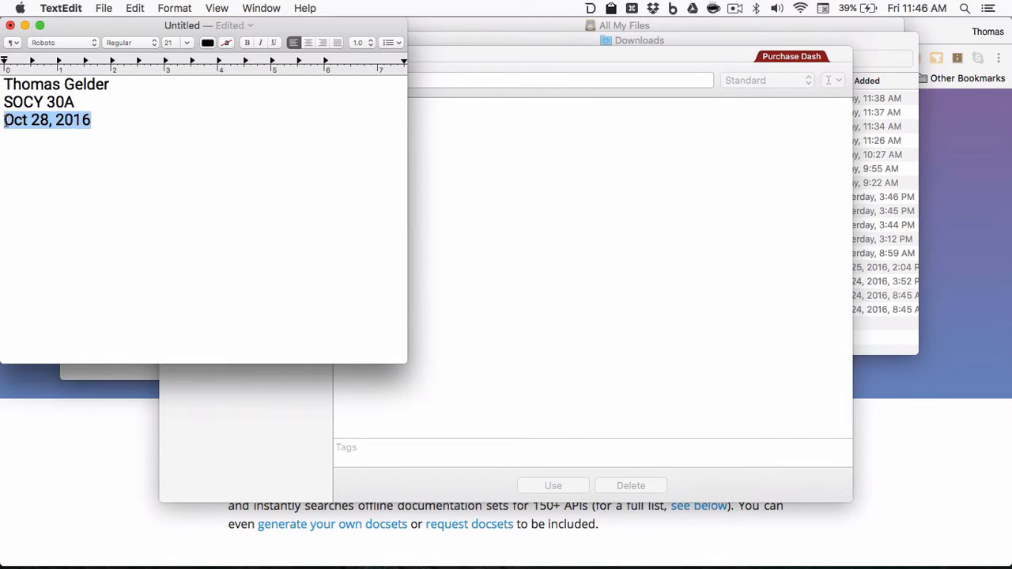
pyautogui.click(99, 127)
pyautogui.click(460, 153)
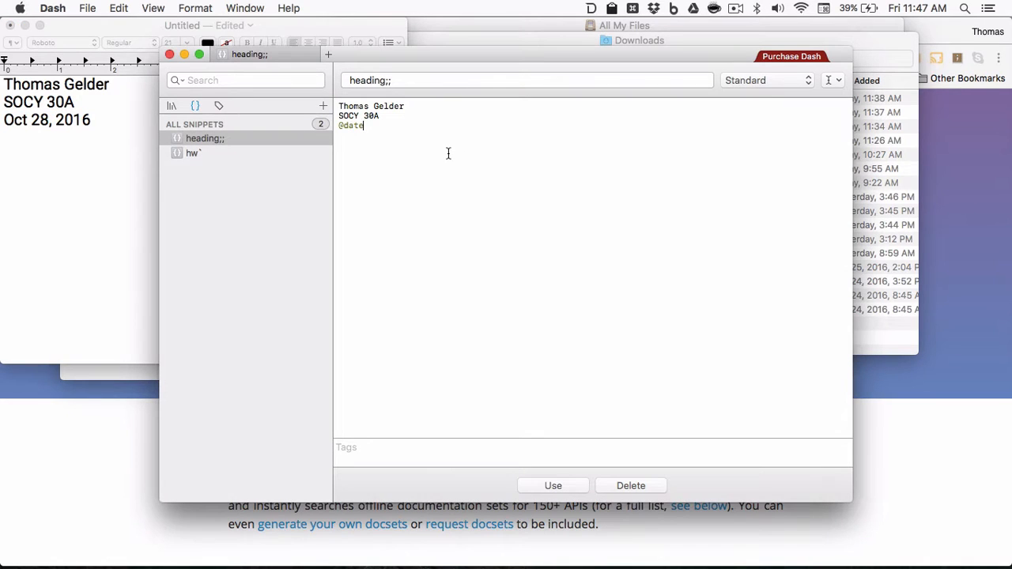
pyautogui.press('Return')
pyautogui.write('@time')
# - Switch to TextEdit, replace all the text with the abbreviation heading;; and return to Dash
pyautogui.click(143, 158)
pyautogui.press('super+a')
pyautogui.write('heading;;')
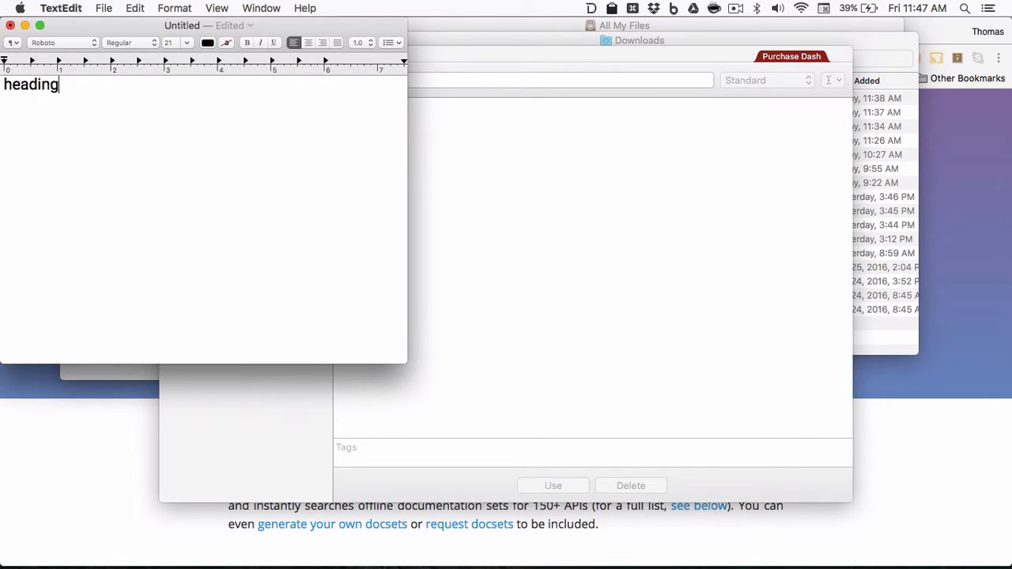
pyautogui.click(460, 229)
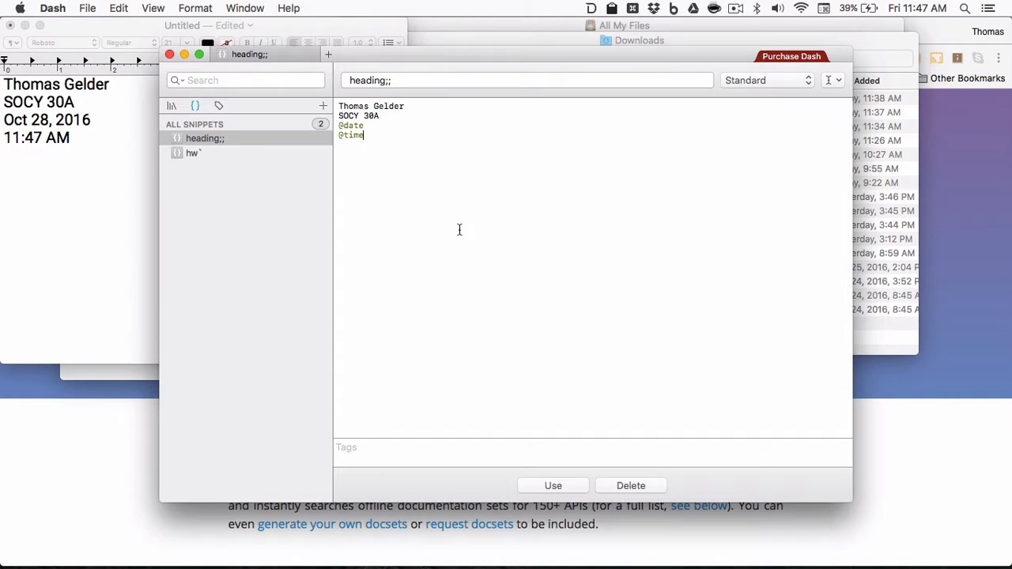
# - Create a new snippet with the text Hello followed by a placeholder named NAME
pyautogui.click(325, 108)
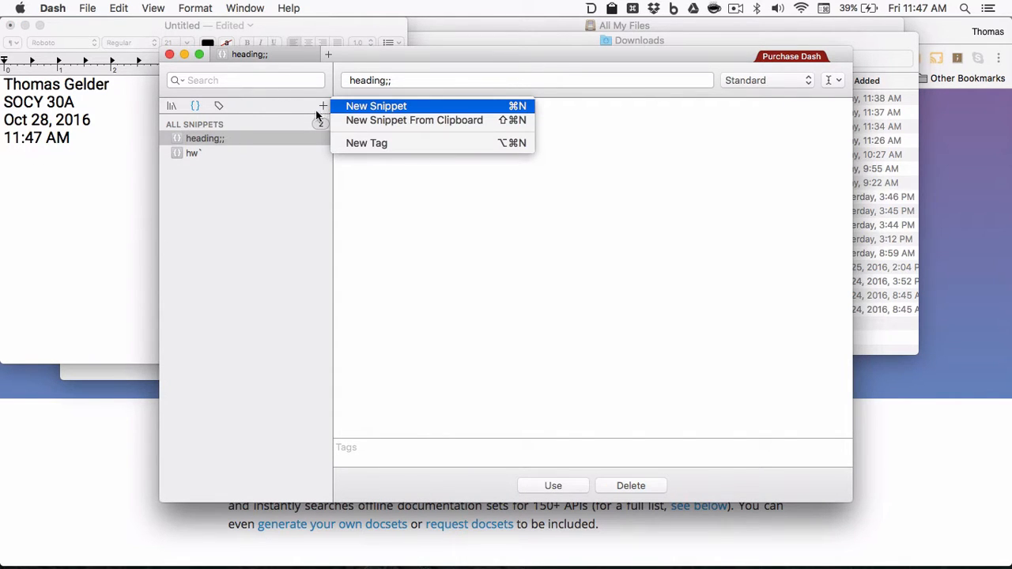
pyautogui.click(264, 231)
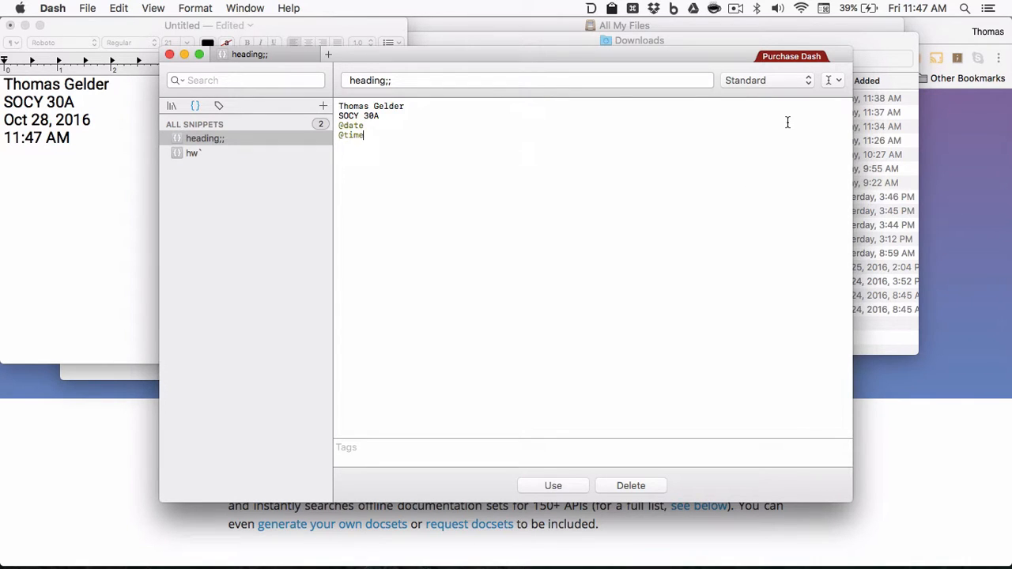
pyautogui.click(324, 106)
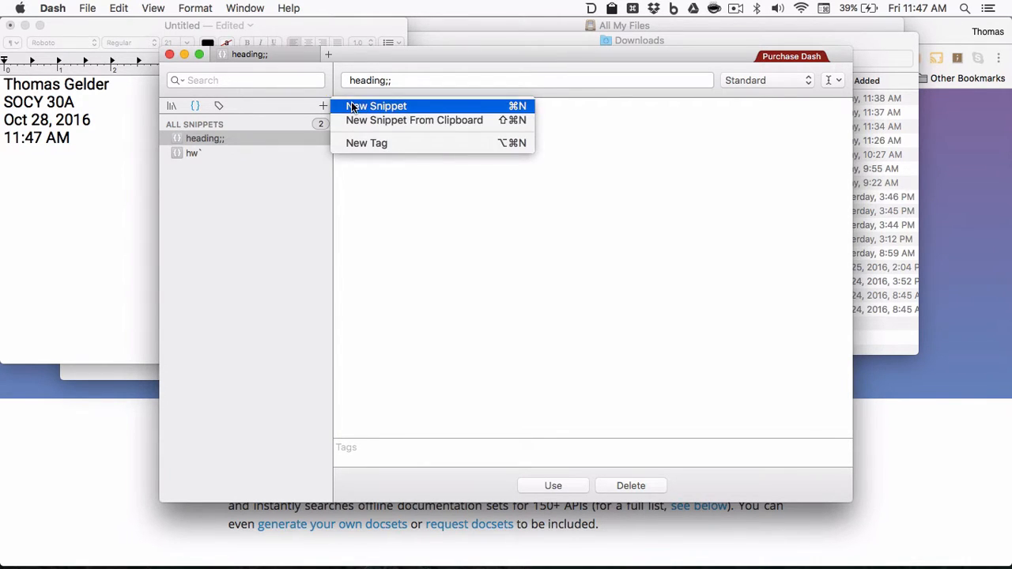
pyautogui.click(353, 106)
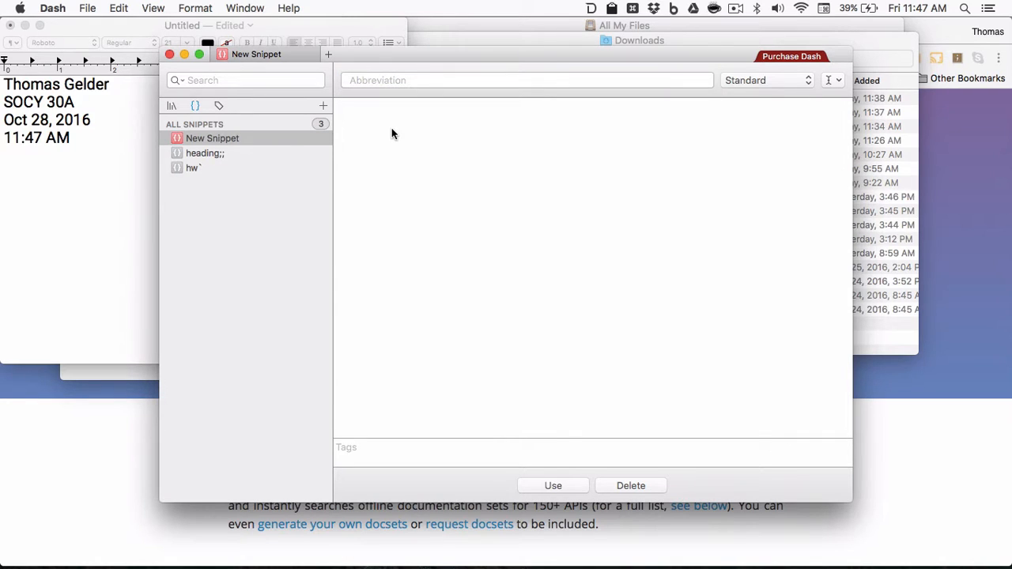
pyautogui.write('Hello')
pyautogui.click(832, 80)
pyautogui.click(845, 114)
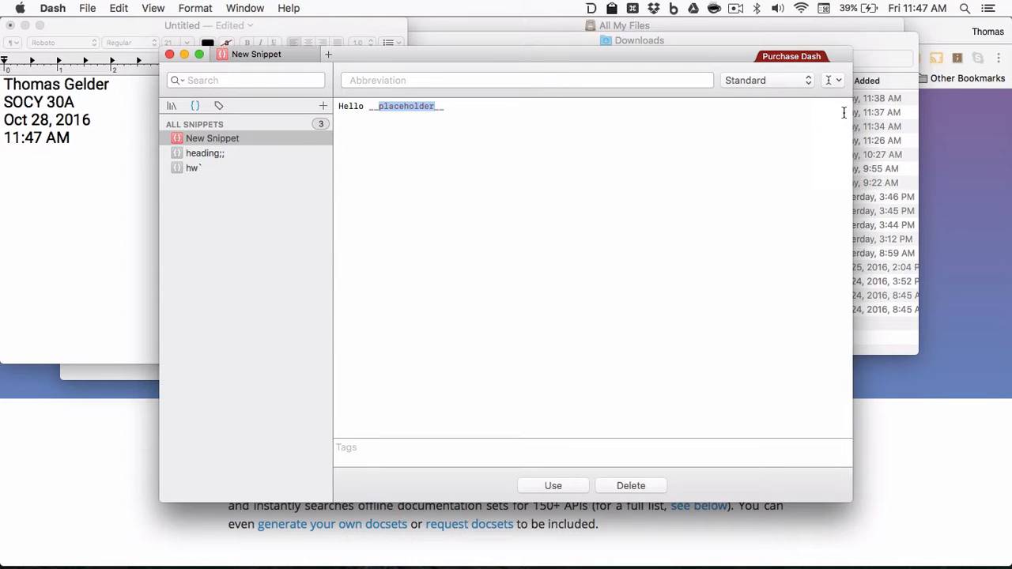
pyautogui.write('NAME')
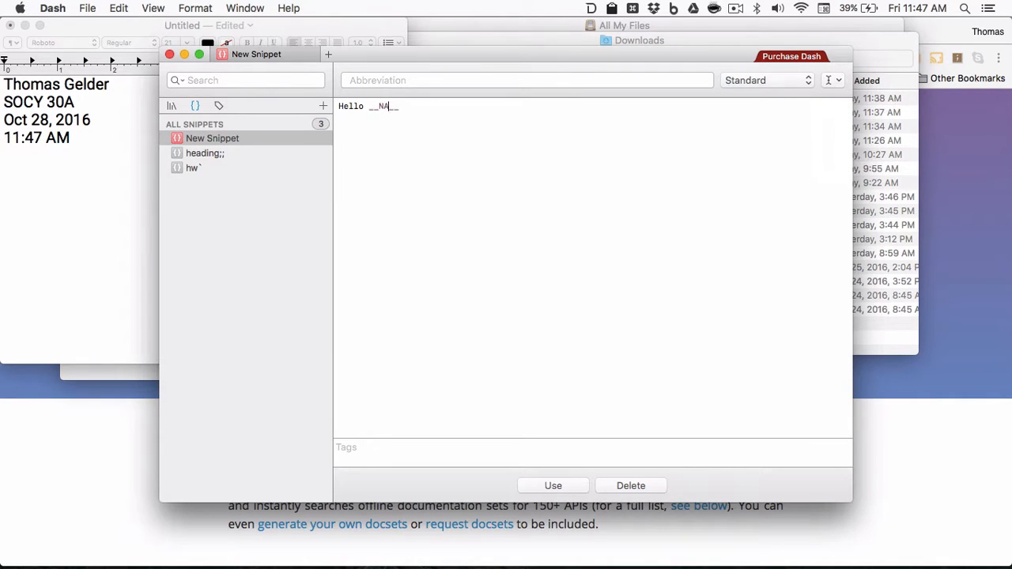
# - Add a comma after the NAME placeholder and, below a blank line, start the snippet's body with "I think that your name,"
pyautogui.click(483, 111)
pyautogui.write(',')
pyautogui.press('Return')
pyautogui.write('Hi')
pyautogui.press('BackSpace')
pyautogui.press('BackSpace')
pyautogui.press('BackSpace')
pyautogui.write('I think that your name,')
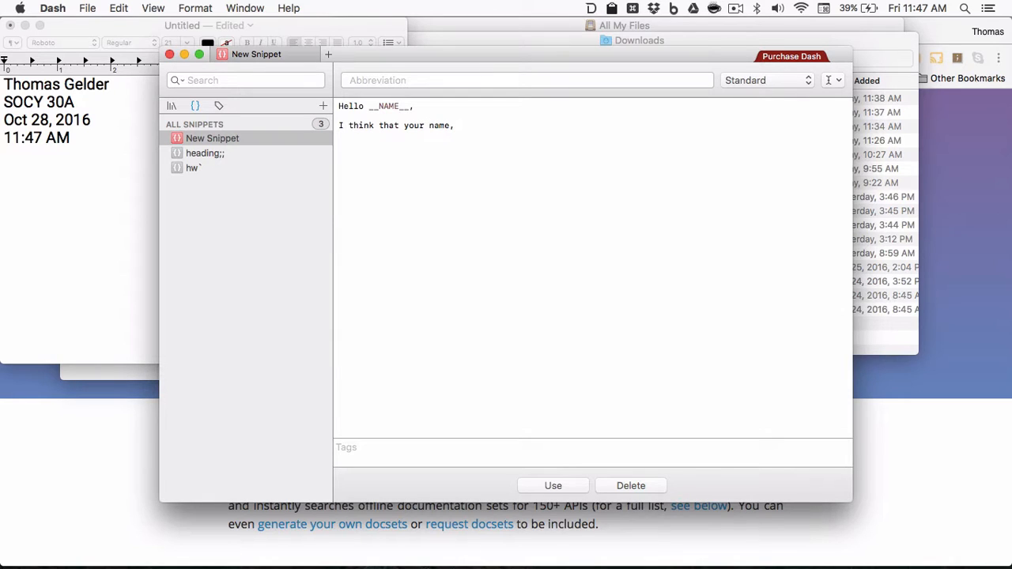
# - Complete the sentence with "__NAME__ is really cool" and set the snippet's abbreviation to letter;;
pyautogui.write(' __NAM')
pyautogui.press('BackSpace')
pyautogui.write('AME__ is really cool')
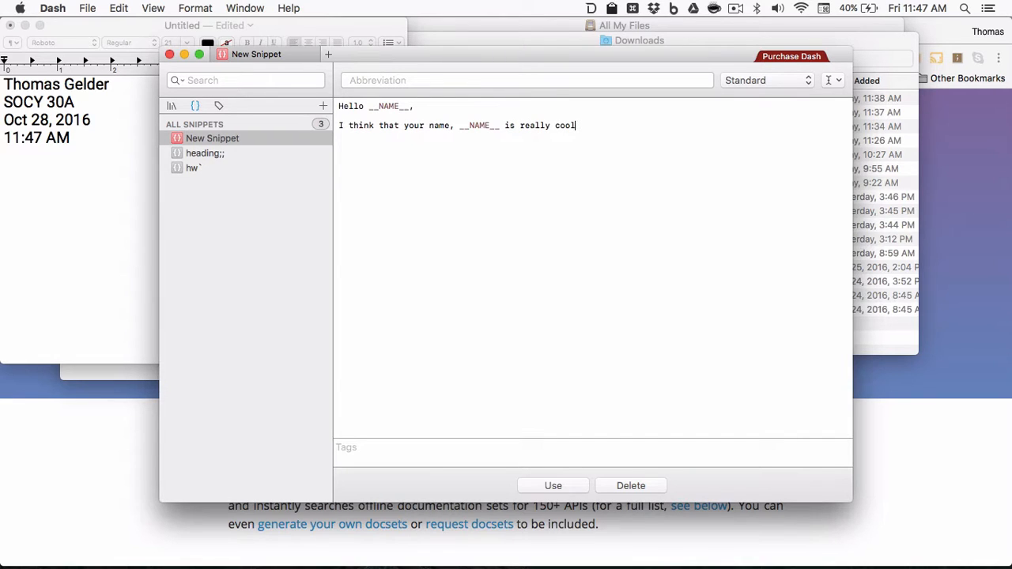
pyautogui.click(445, 82)
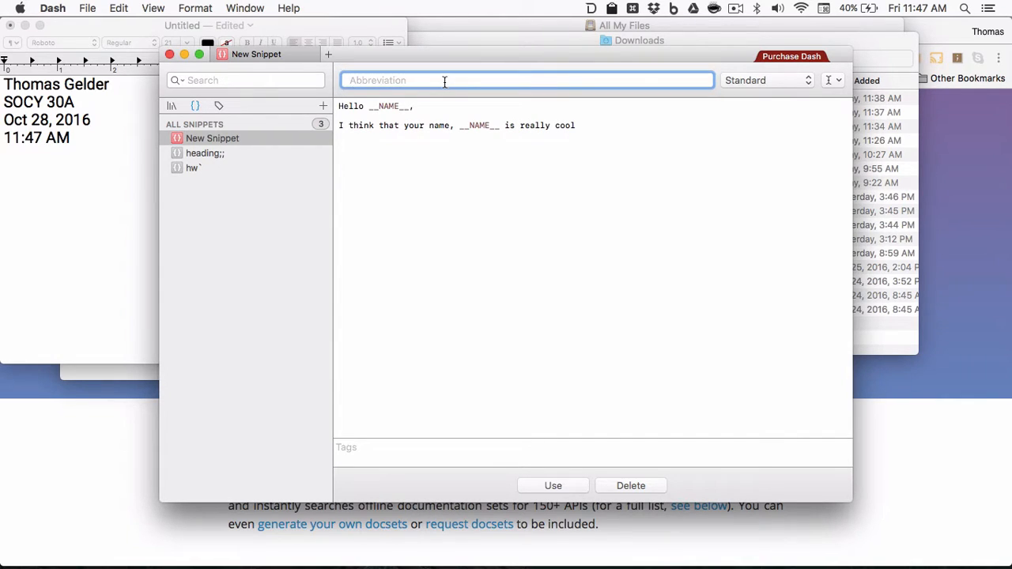
pyautogui.write('letter;;')
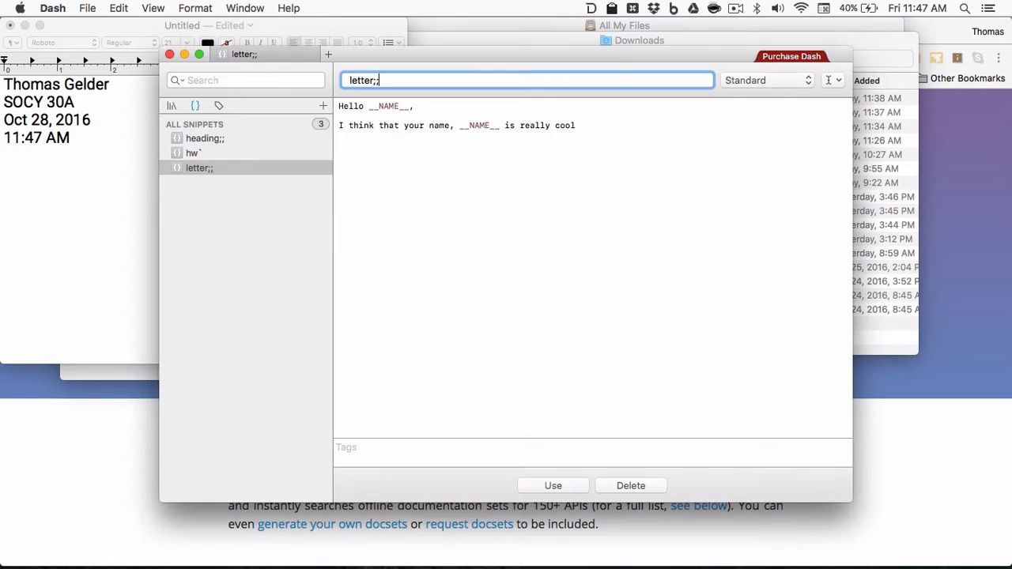
# - Clear all text from the TextEdit document, then return to Dash and move its window aside to uncover more of the document
pyautogui.click(118, 183)
pyautogui.press('super+a')
pyautogui.press('BackSpace')
pyautogui.click(469, 157)
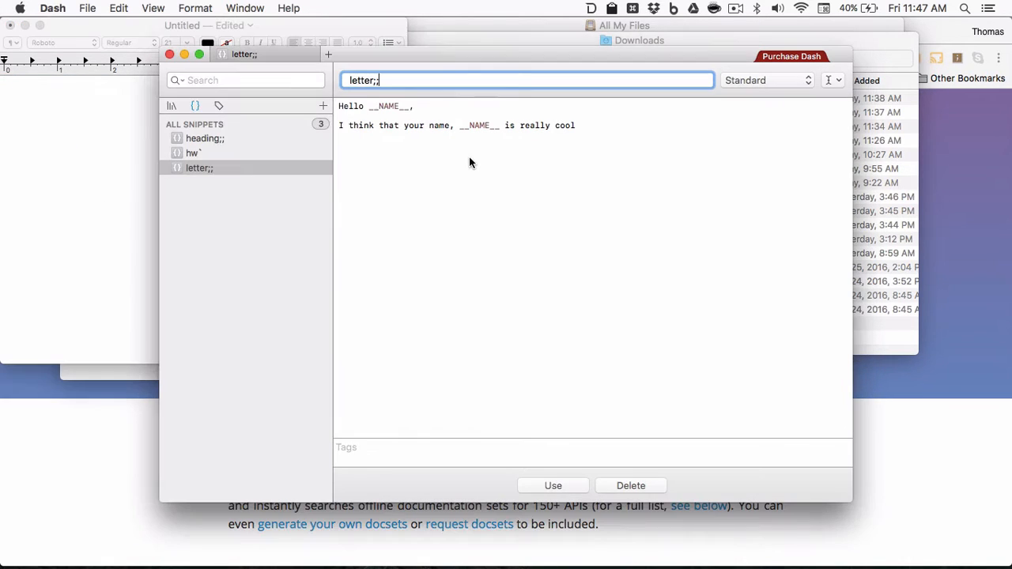
pyautogui.moveTo(420, 54); pyautogui.dragTo(521, 42)
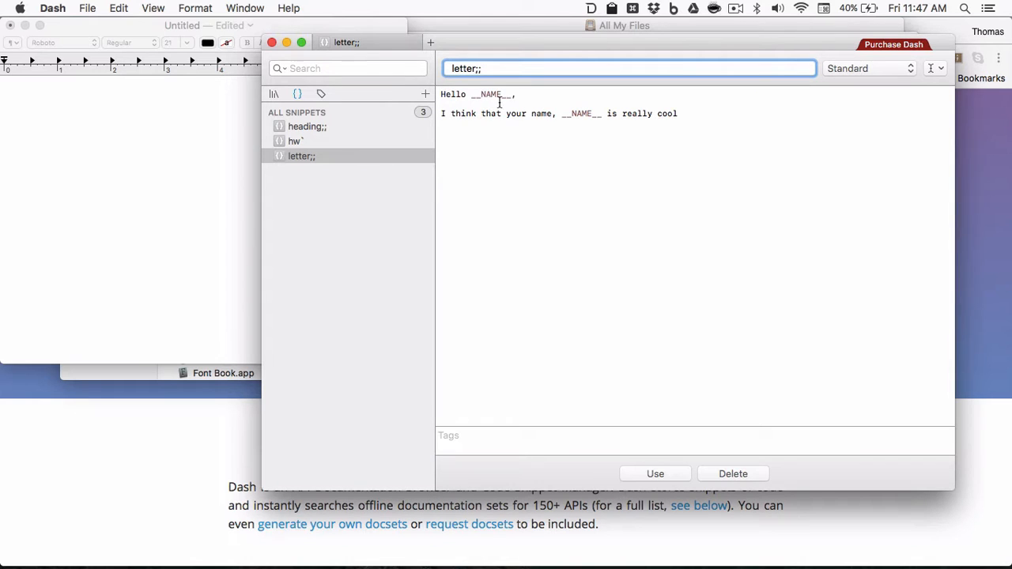
# - Switch to TextEdit, enter the abbreviation letter;;, fill the NAME placeholder with a first name and insert the expanded snippet
pyautogui.click(142, 143)
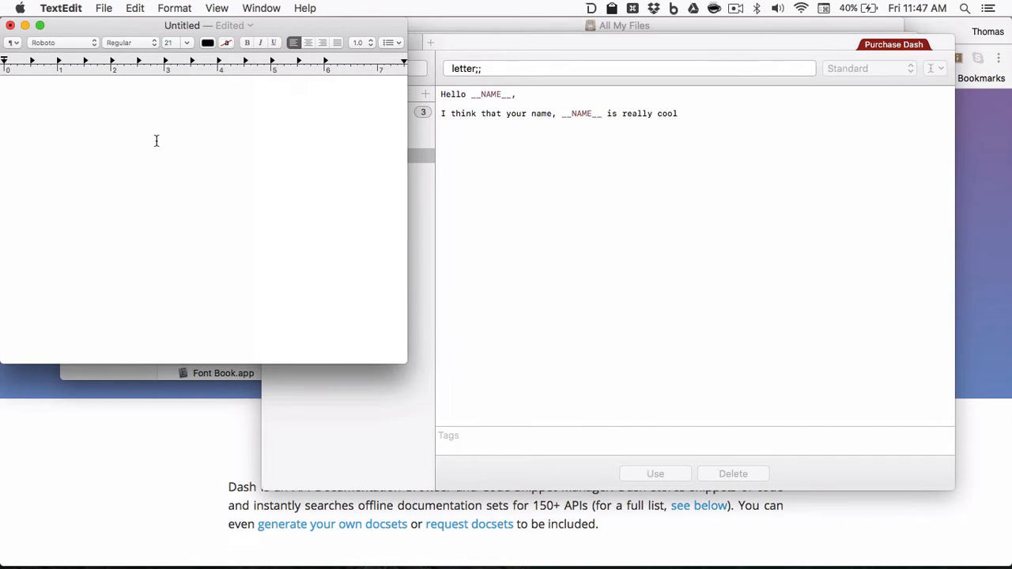
pyautogui.write('letter;;')
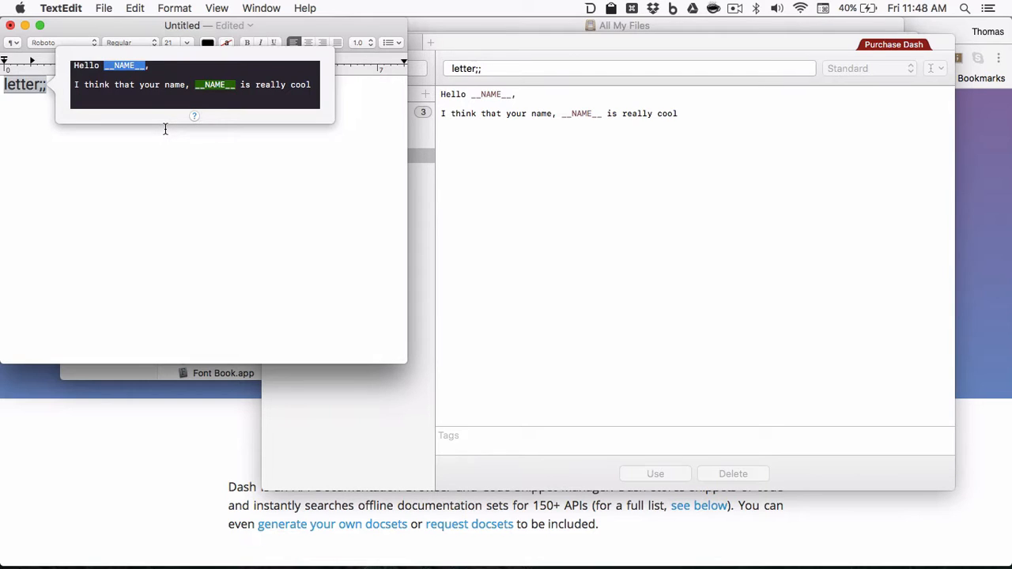
pyautogui.write('Thomas,')
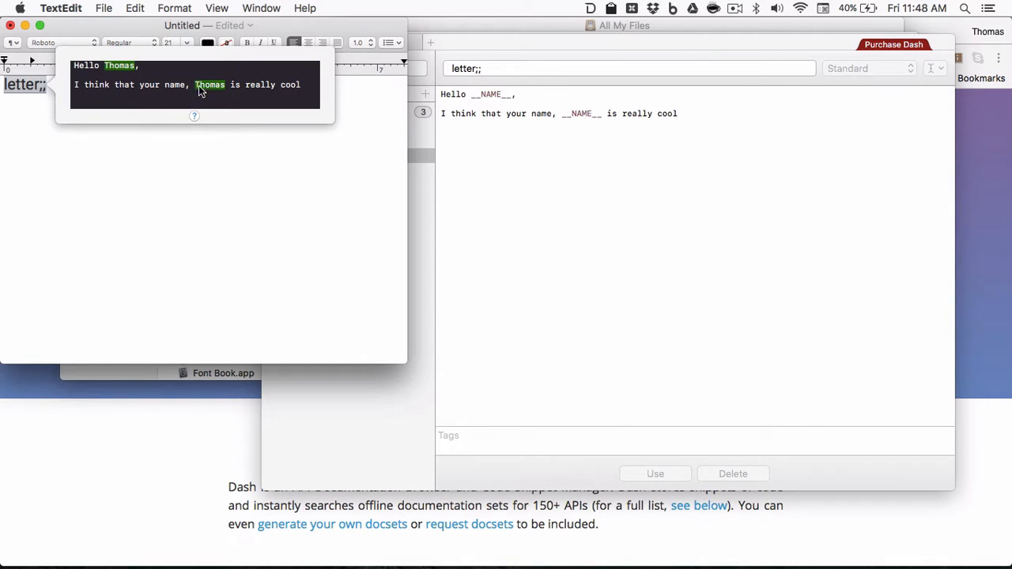
pyautogui.press('Return')
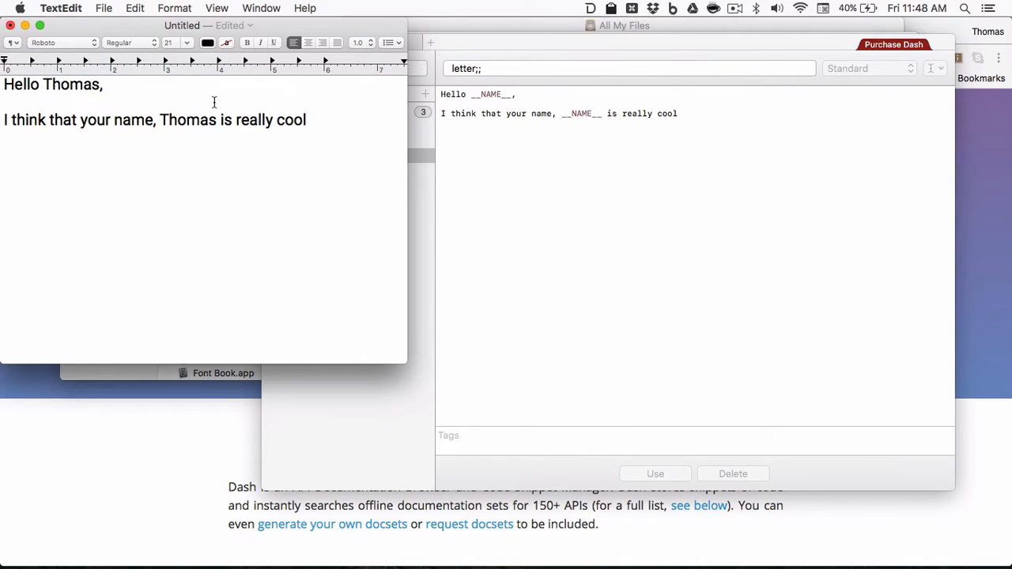
# - Switch to Chrome, search for atext in a new tab and open the aText page on trankynam.com
pyautogui.click(719, 239)
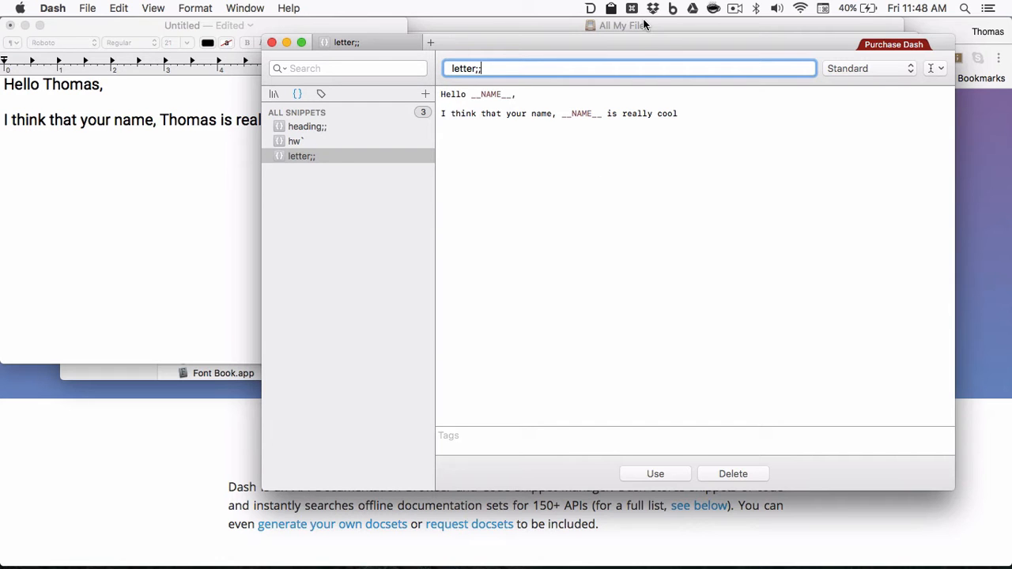
pyautogui.press('super+Tab')
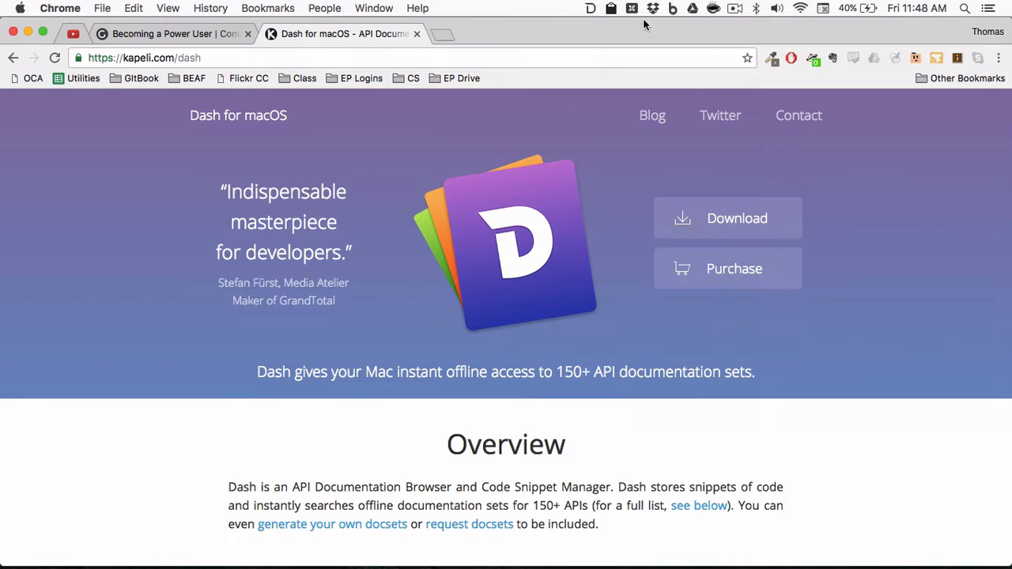
pyautogui.click(445, 34)
pyautogui.write('atex')
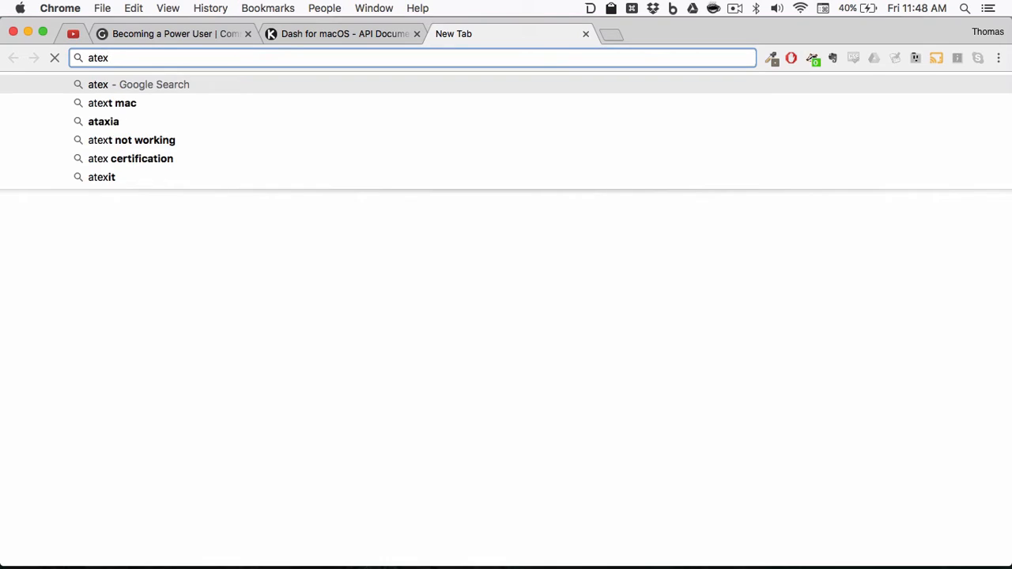
pyautogui.write('t')
pyautogui.press('Return')
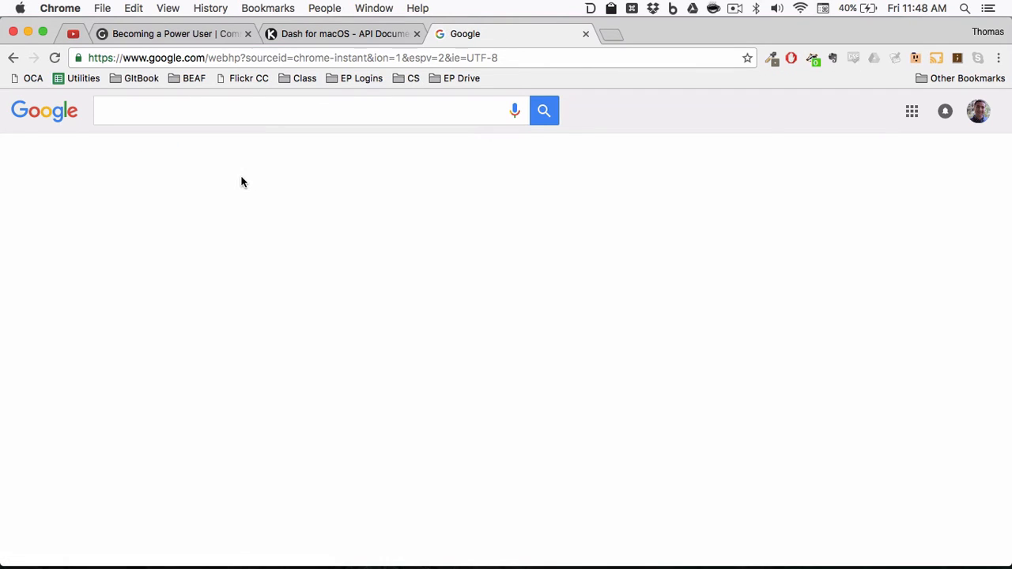
pyautogui.click(147, 228)
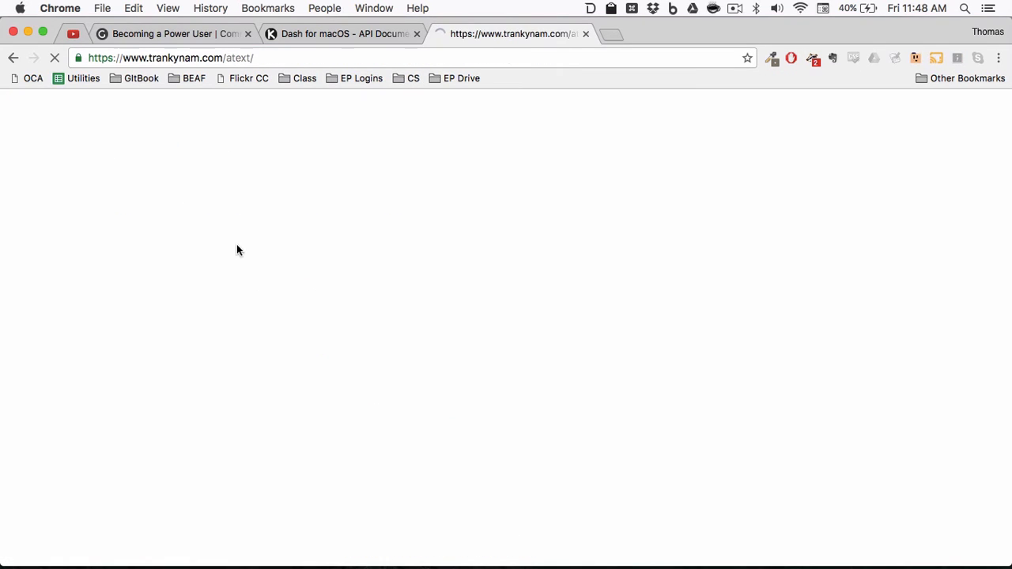
pyautogui.scroll(-2, 290, 304)
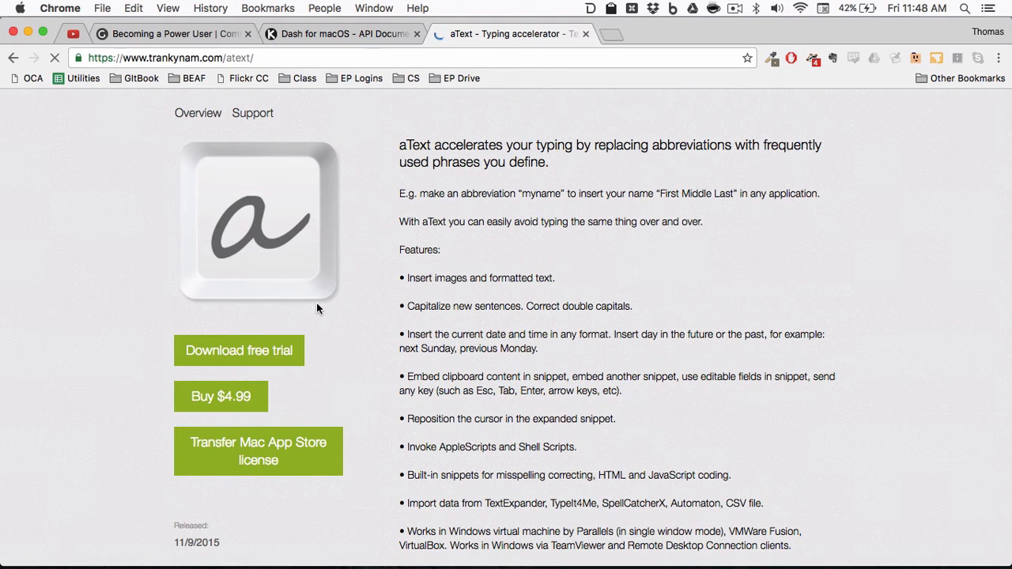
# - Return to the Dash for macOS web page
pyautogui.click(315, 36)
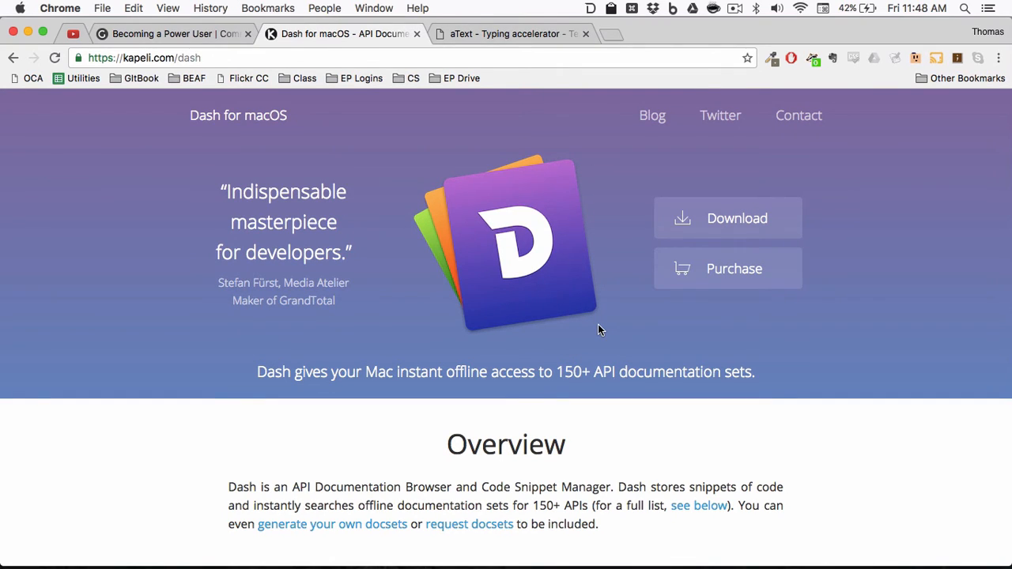
pyautogui.click(735, 8)
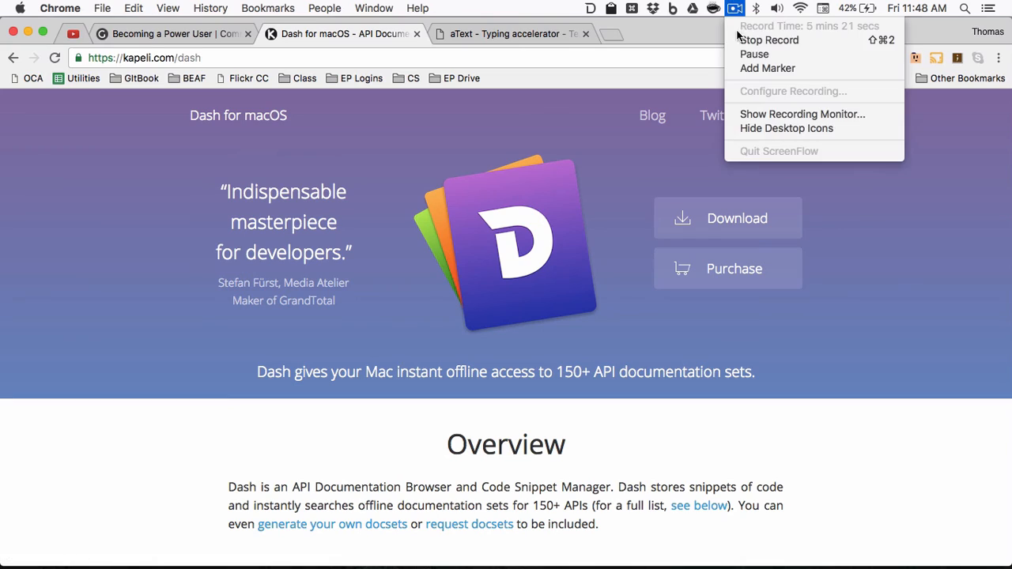